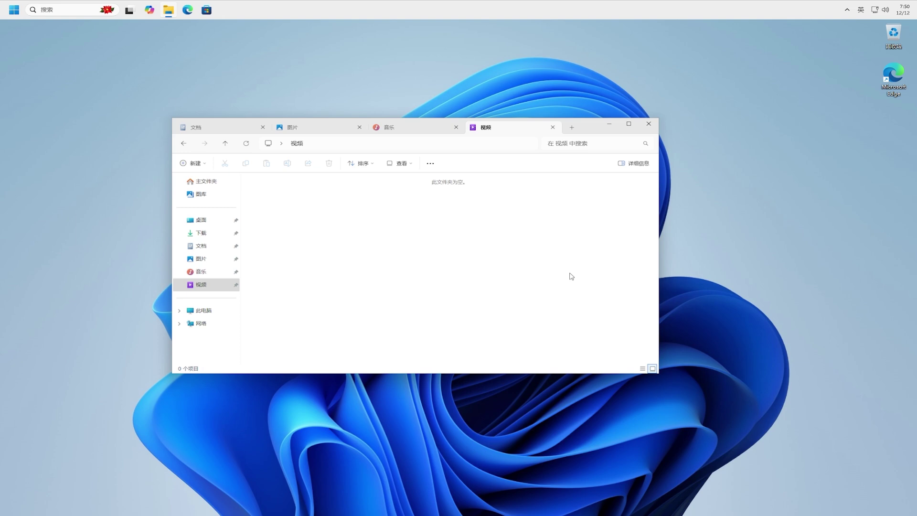
Minimize the File Explorer window holding the 文档, 图片, 音乐 and 视频 tabs.
click(610, 125)
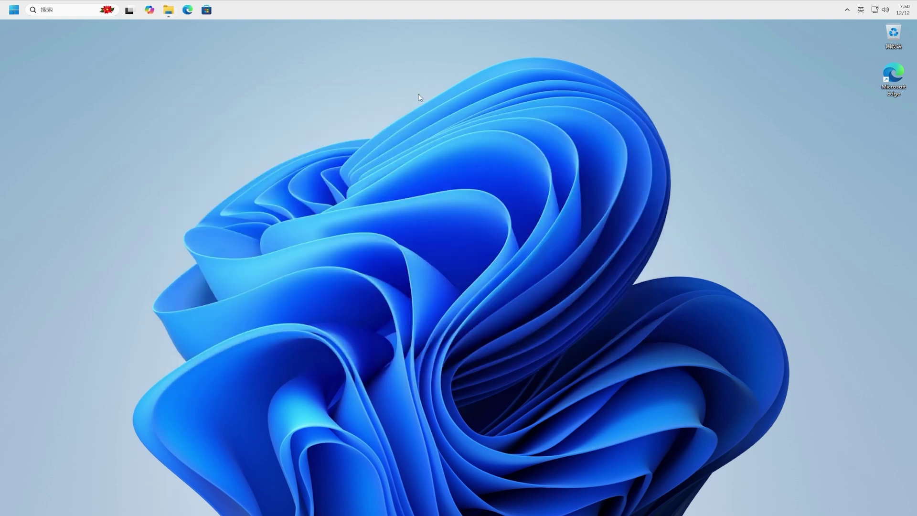
Restart the PC using 重启 in the Start menu's power options.
click(15, 11)
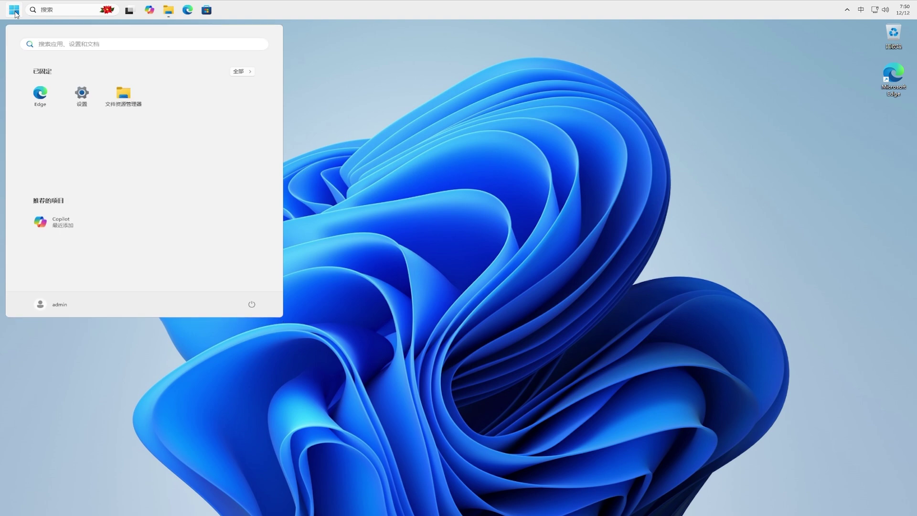
click(248, 303)
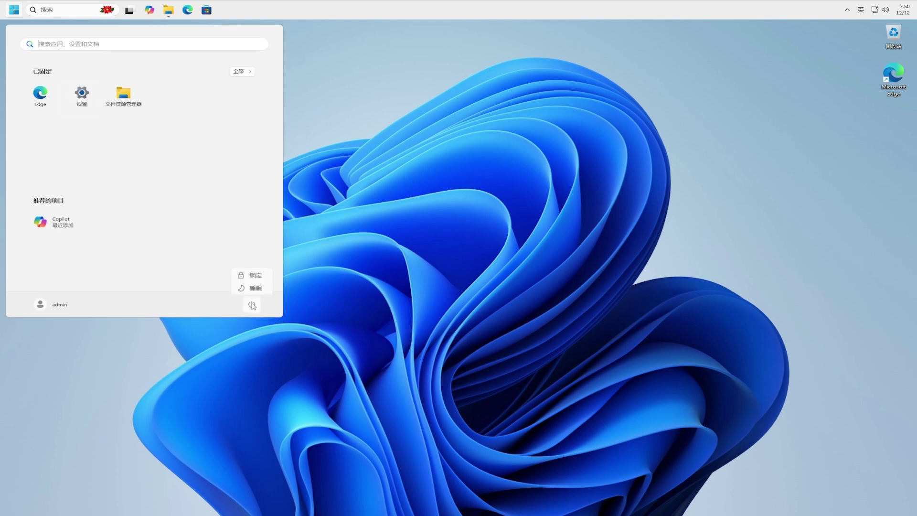
click(246, 288)
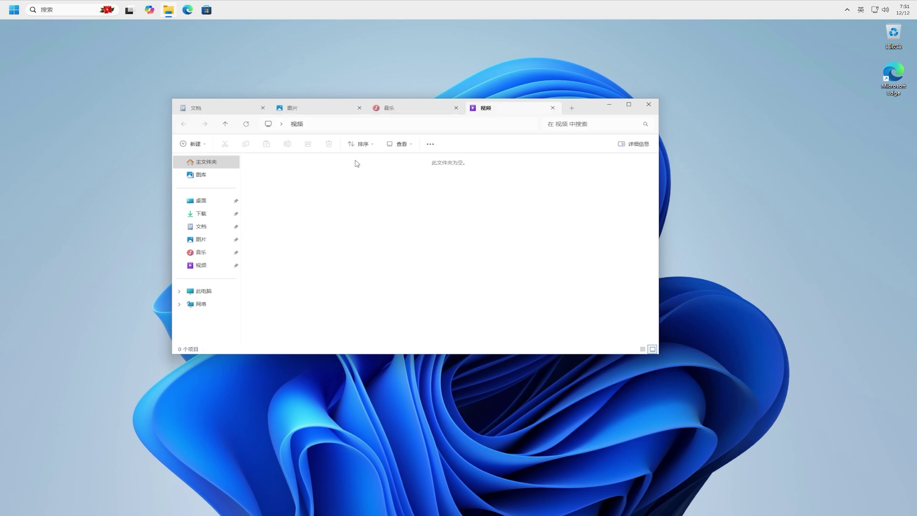
Check each restored tab (文档, 图片, 音乐, 视频), then close the File Explorer window.
click(235, 111)
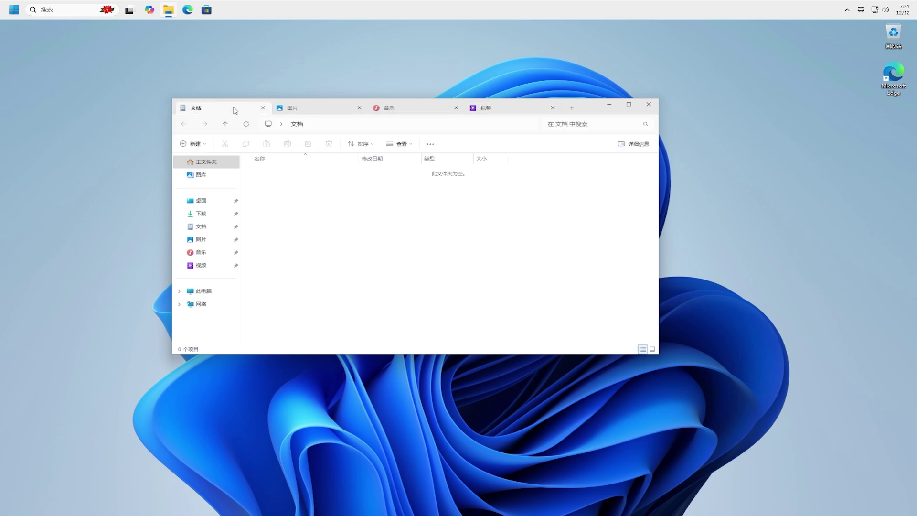
click(312, 112)
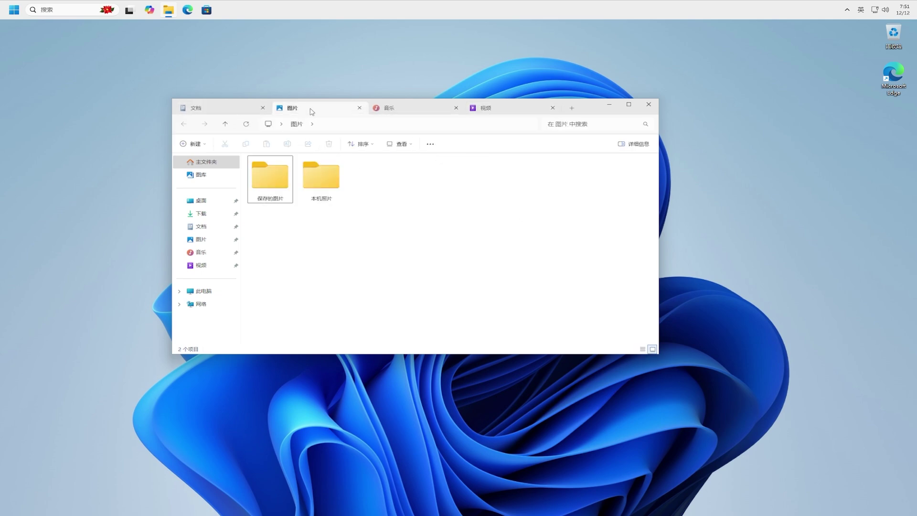
click(416, 112)
click(518, 111)
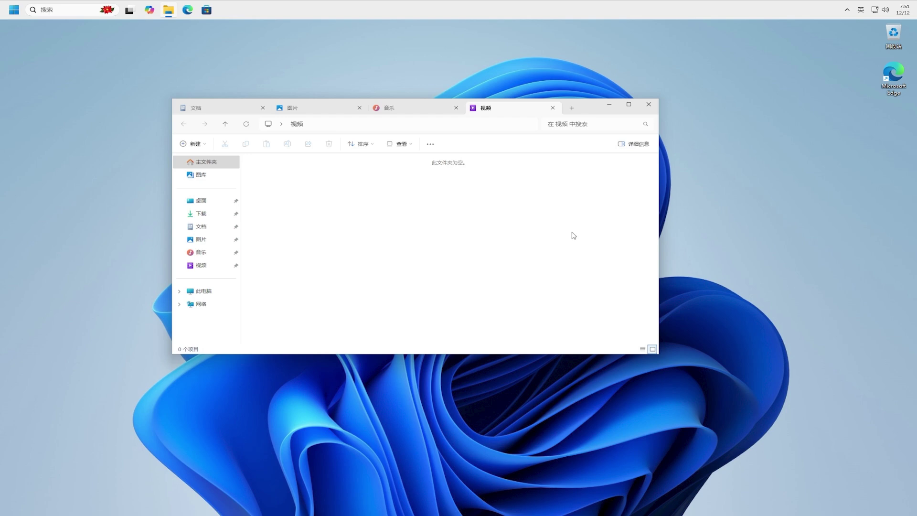
click(649, 104)
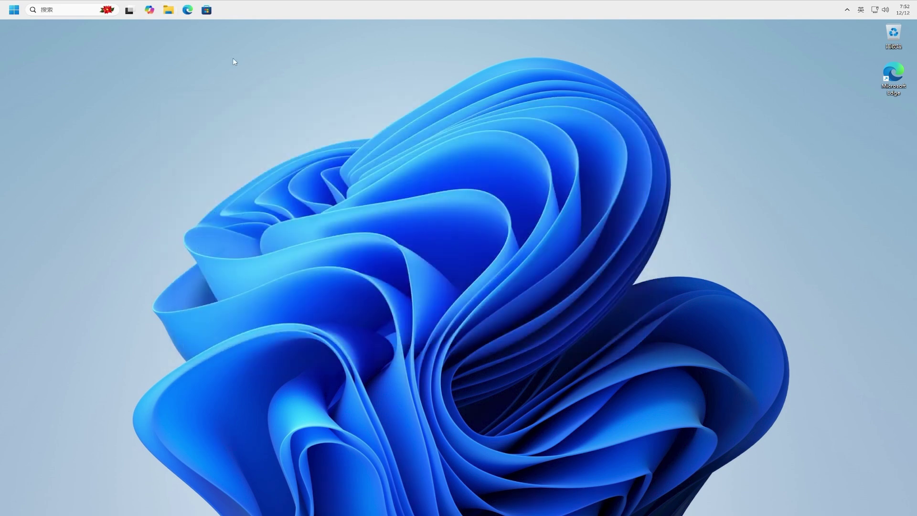
Go to Settings > 个性化 > 任务栏 and expand the Emoji and more icon's display choices.
click(15, 11)
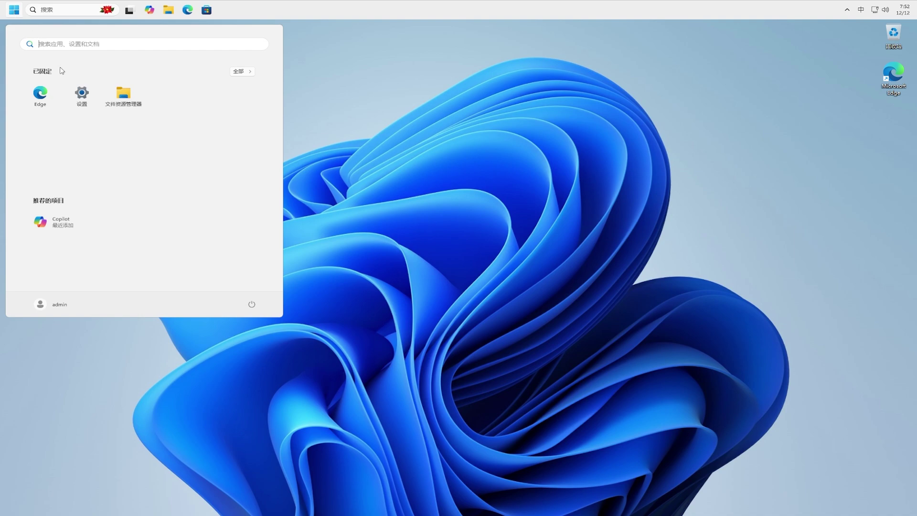
click(82, 94)
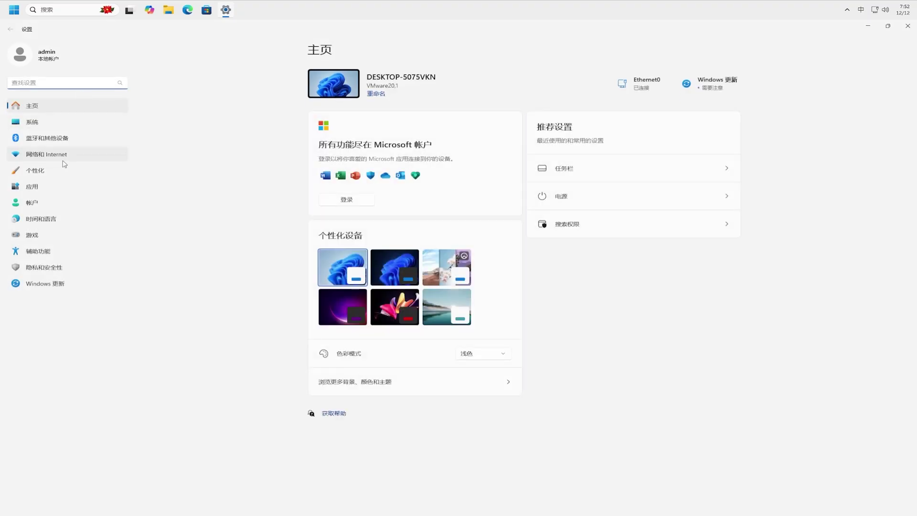
click(61, 171)
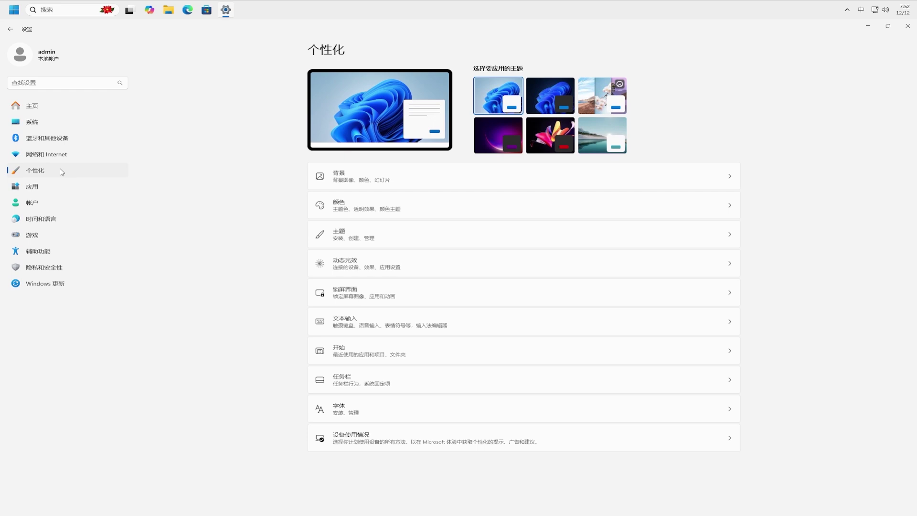
click(449, 381)
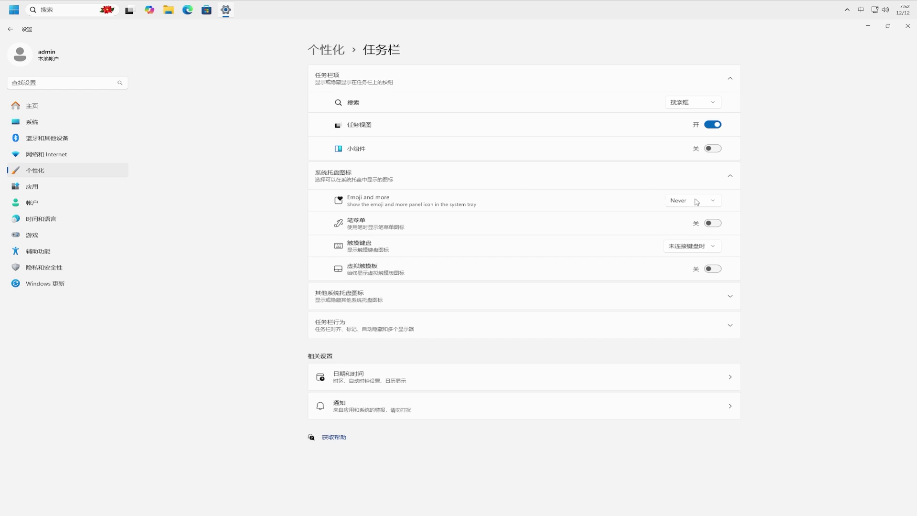
click(715, 202)
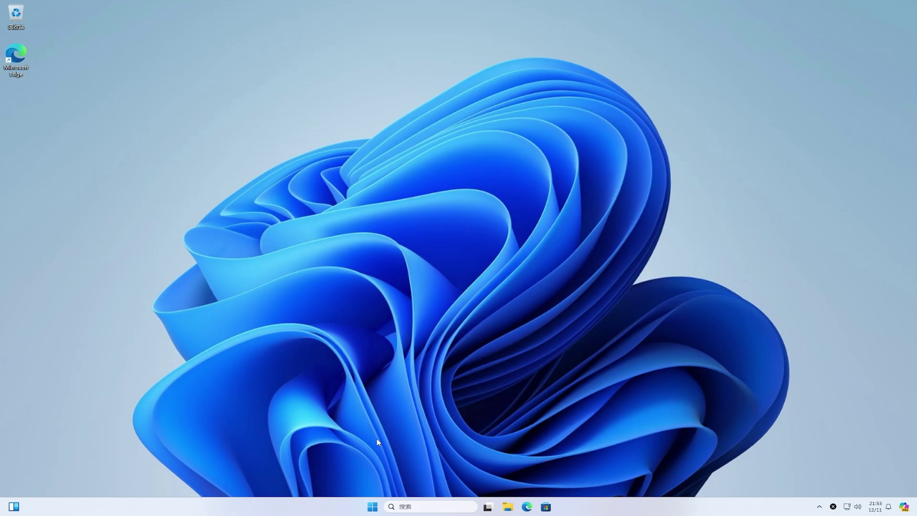
Launch Settings from Start and go to the Windows 更新 page.
click(372, 506)
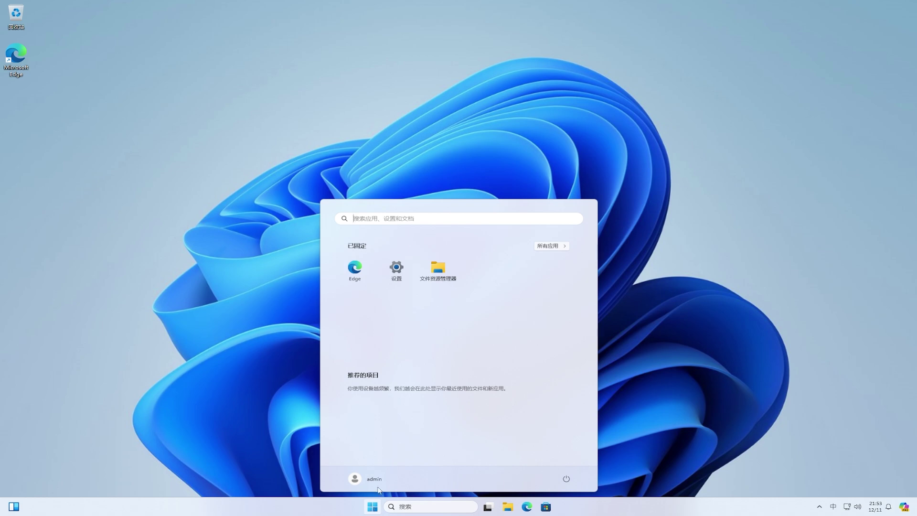
click(396, 268)
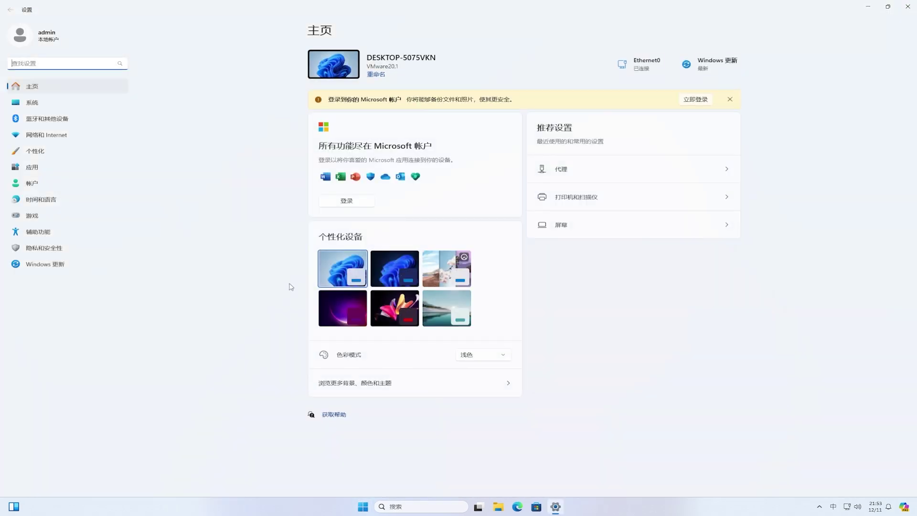
click(53, 269)
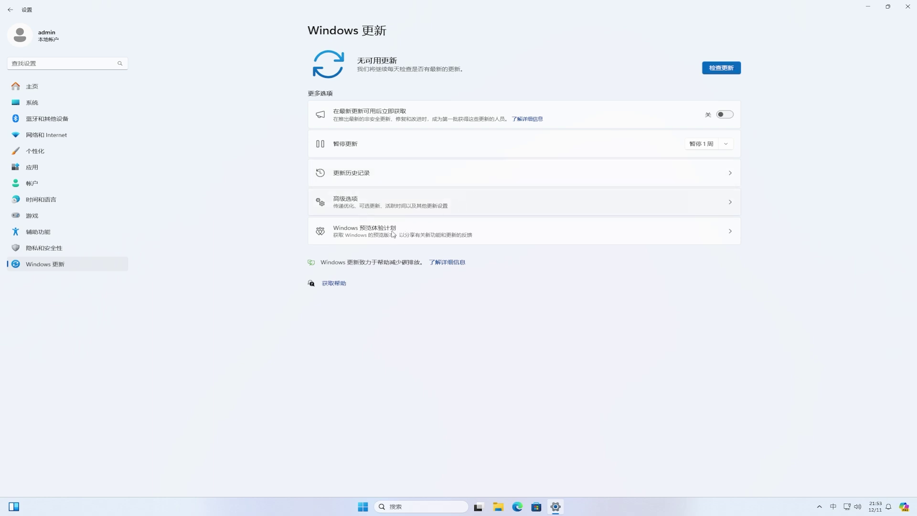
Turn on 发送可选诊断数据 from the Insider page's diagnostics link, then return to Windows 预览体验计划.
click(392, 234)
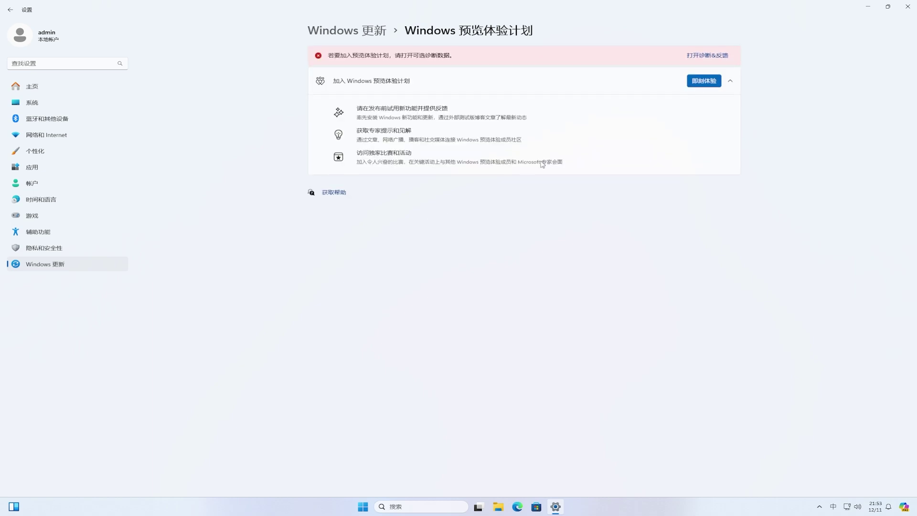
click(716, 59)
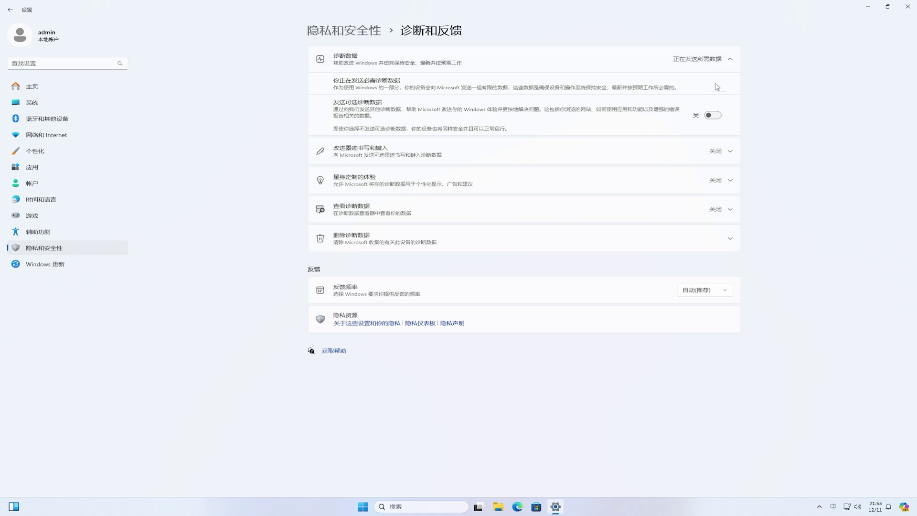
click(713, 119)
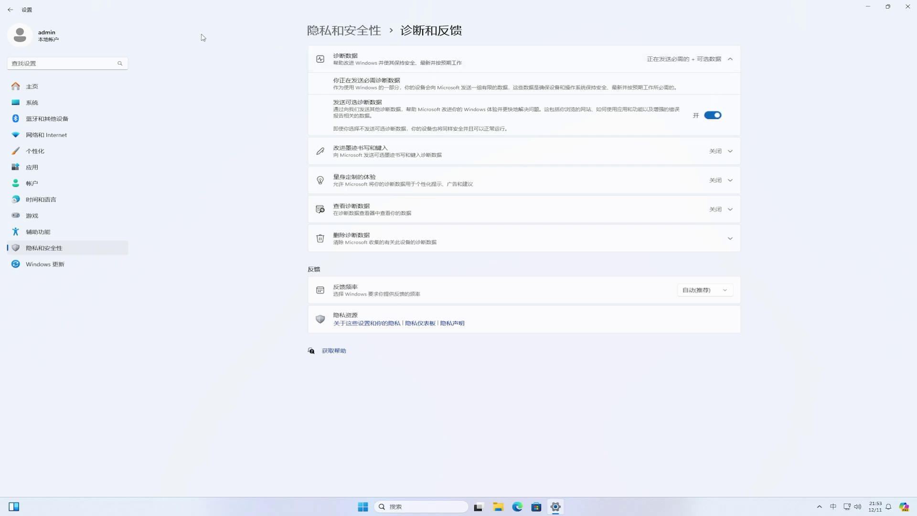
click(10, 11)
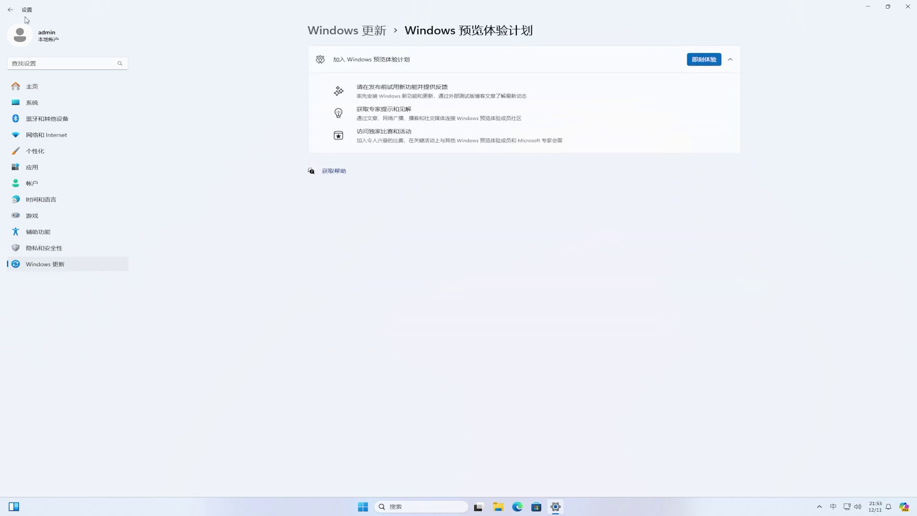
Start joining the Insider Program and choose to link a Microsoft account.
click(709, 64)
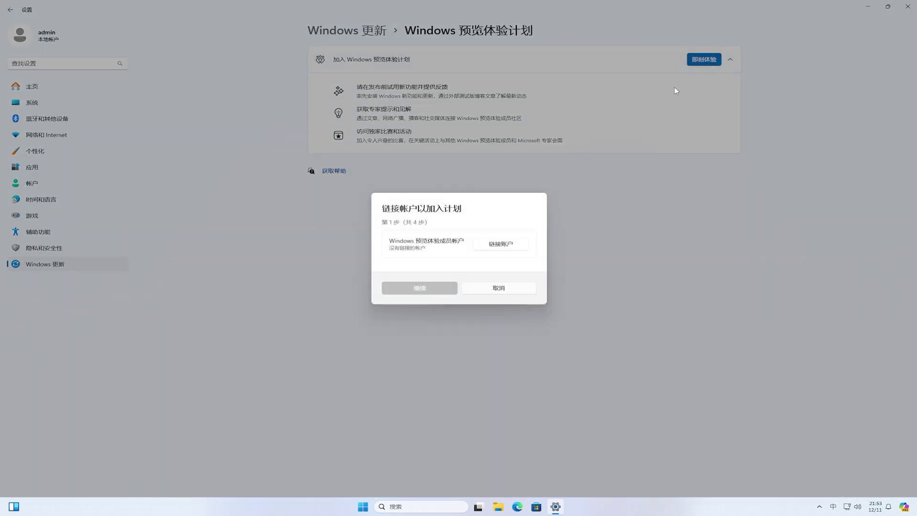
click(513, 245)
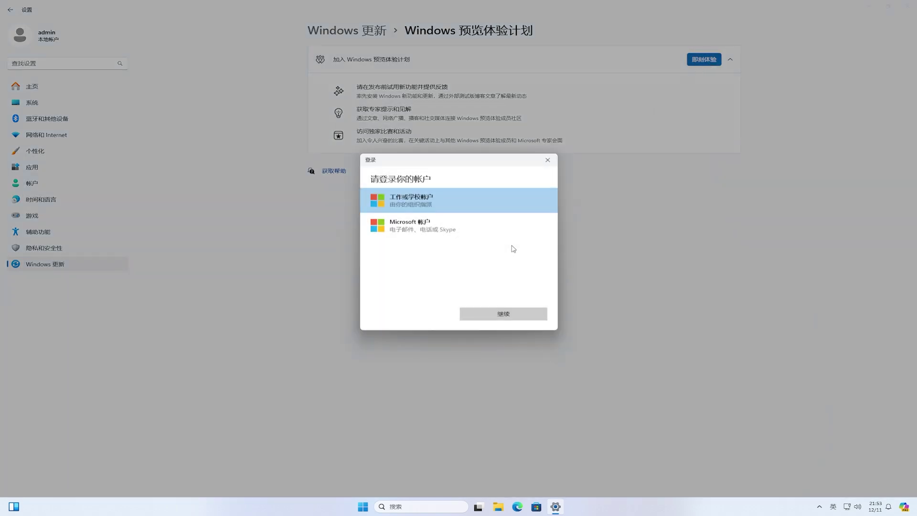
click(434, 228)
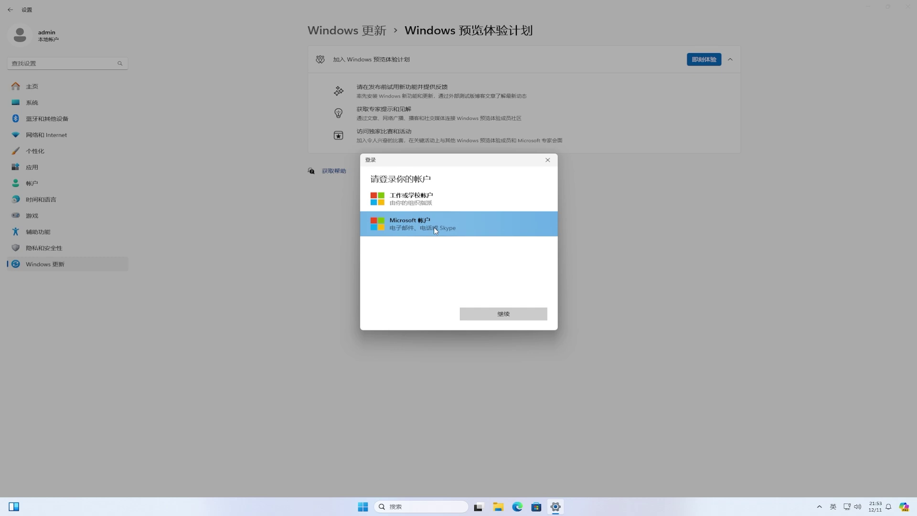
click(526, 316)
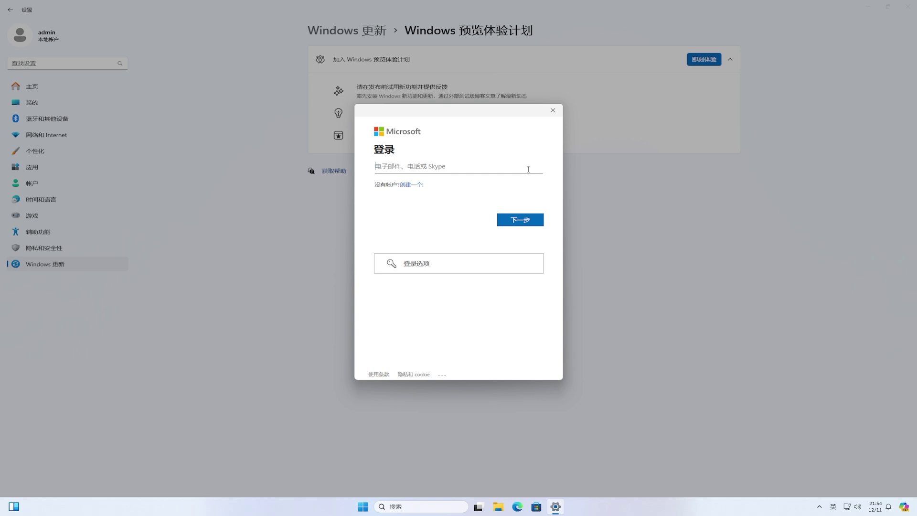
Sign in with the account's e-mail and password, using it for Microsoft apps only.
click(531, 221)
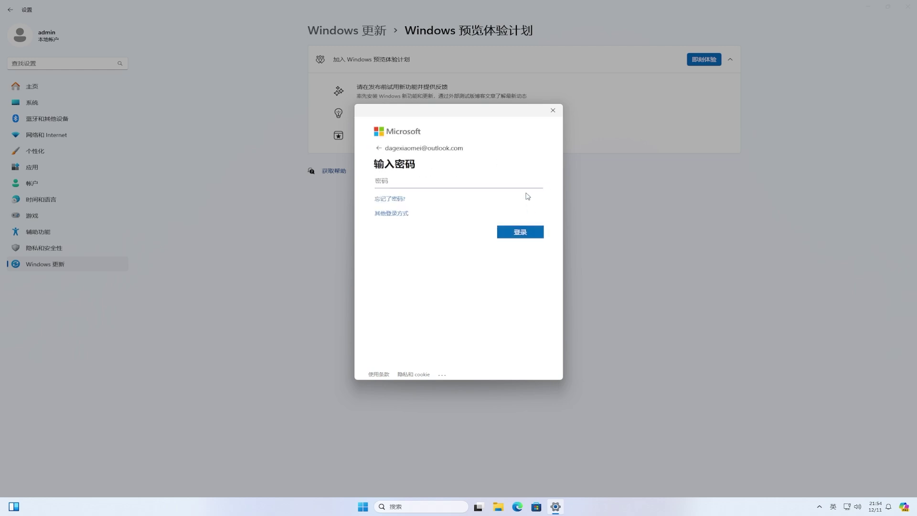
text(••••••••••••••••••)
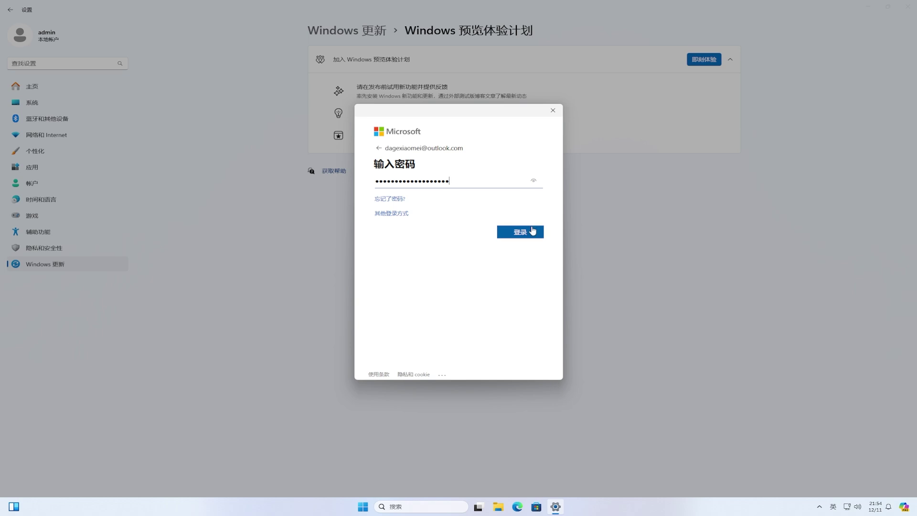
click(532, 233)
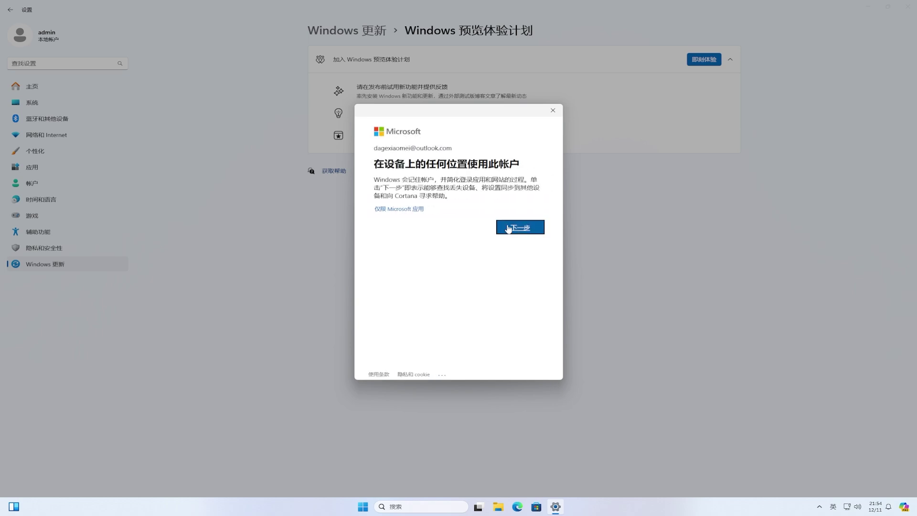
click(418, 210)
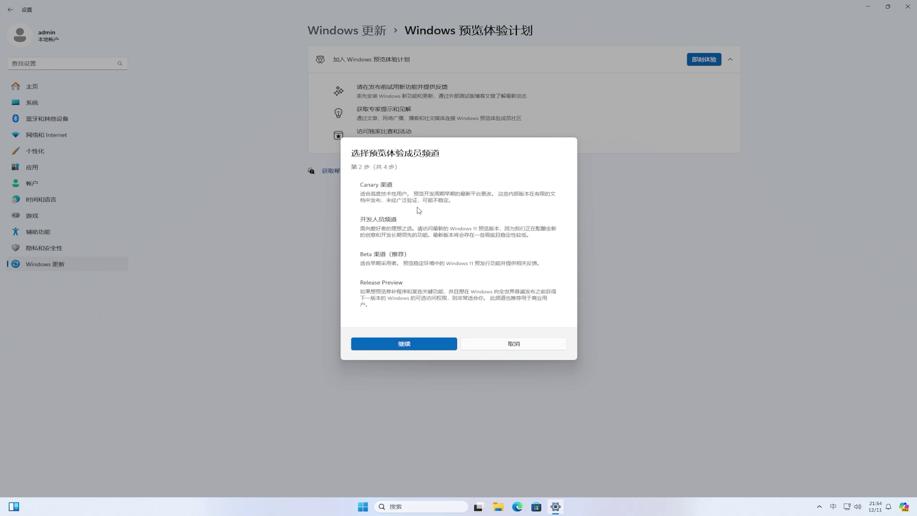
click(408, 229)
click(390, 260)
click(410, 350)
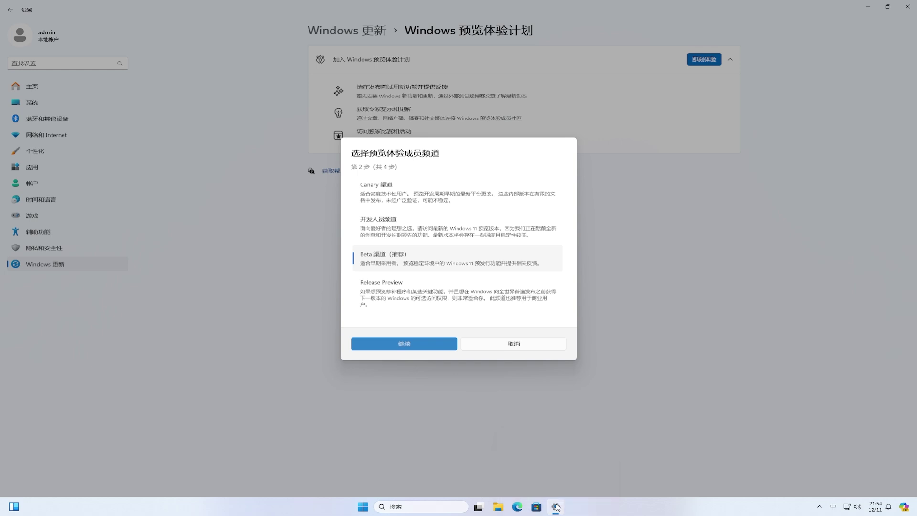
right_click(556, 506)
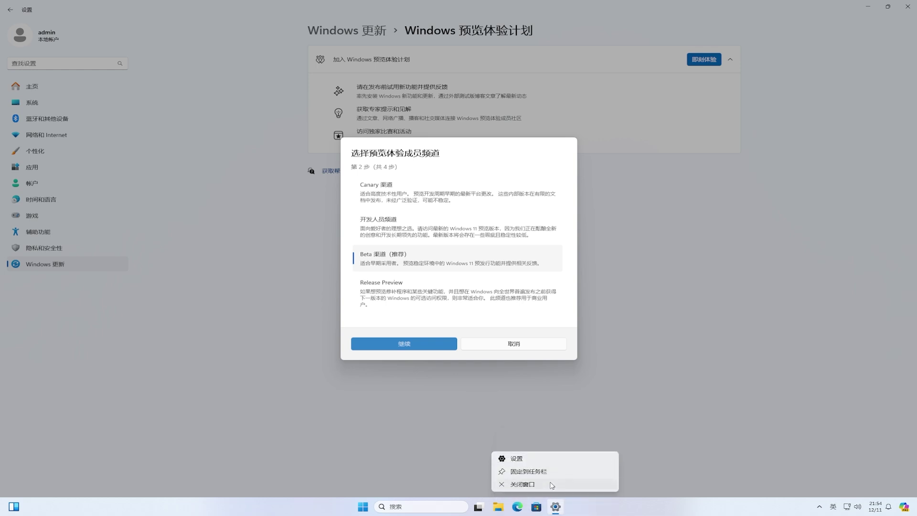
click(551, 485)
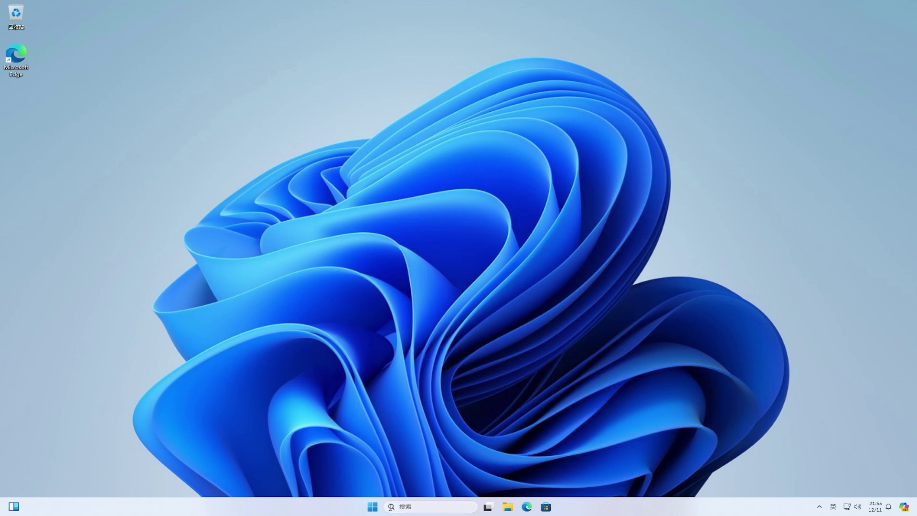
Reopen Settings and go to Windows 更新 > Windows 预览体验计划.
click(373, 506)
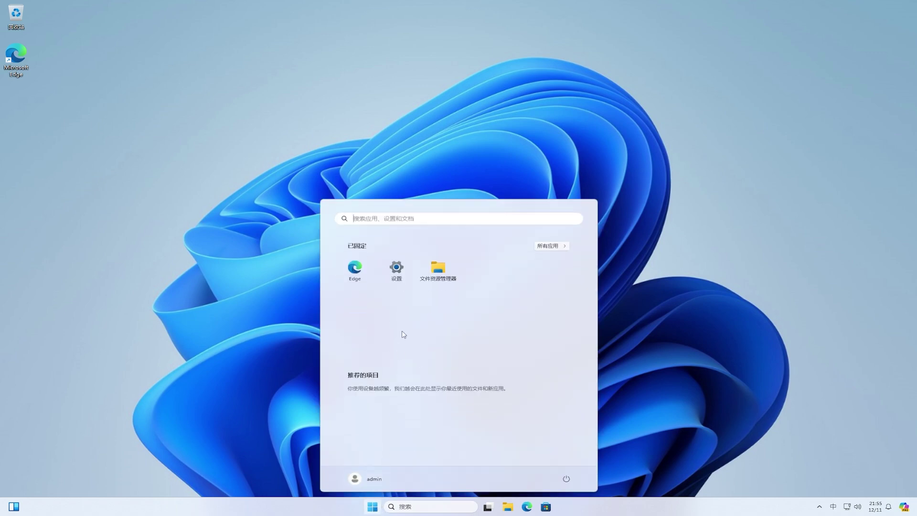
click(401, 273)
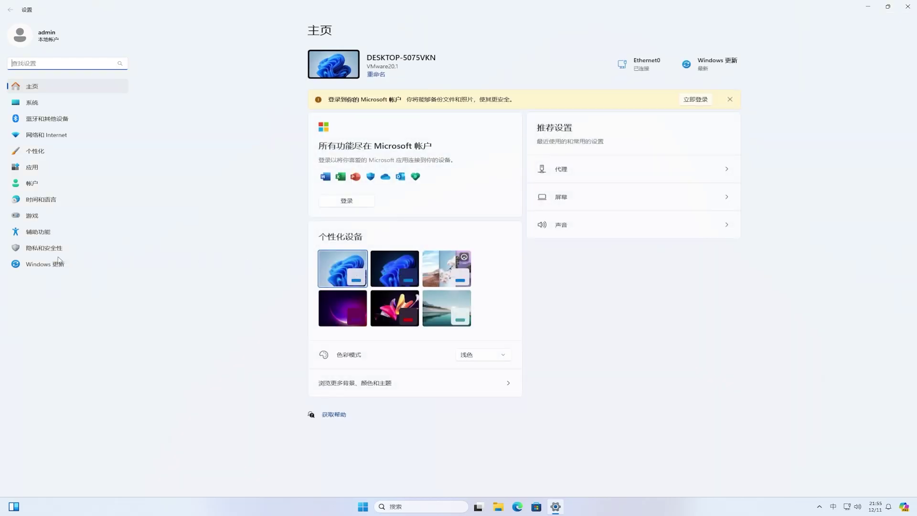
click(33, 262)
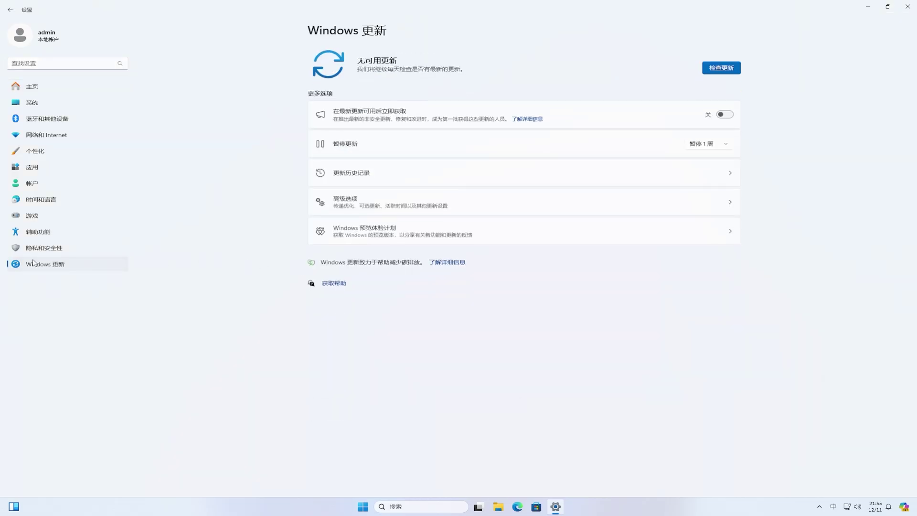
click(420, 231)
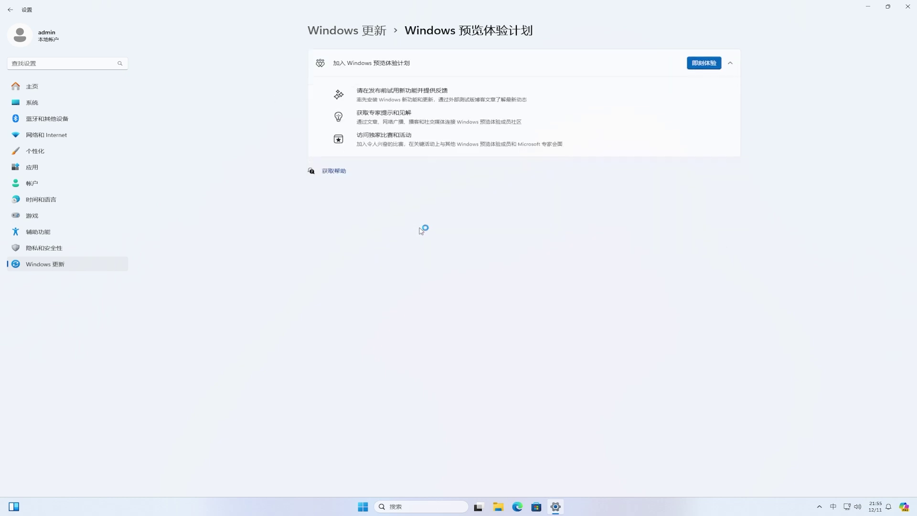
Start joining the Insider Program and link the existing Microsoft account.
click(703, 60)
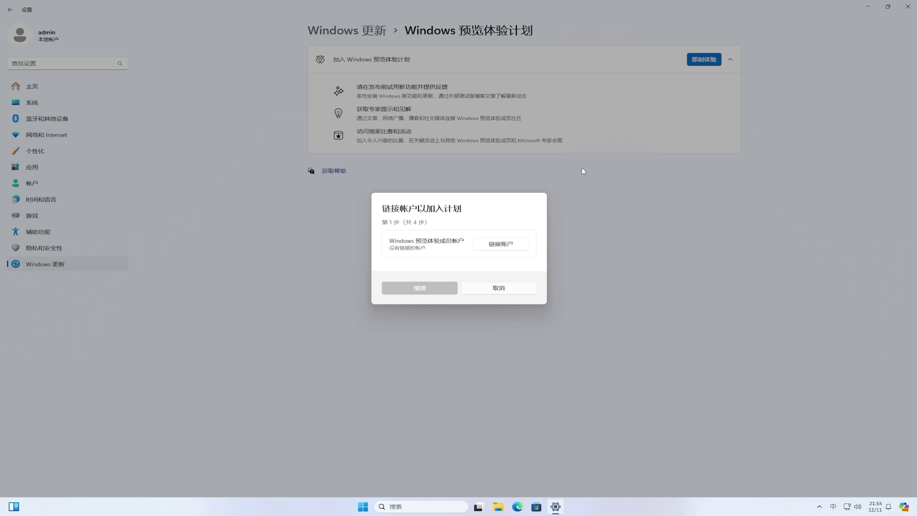
click(499, 243)
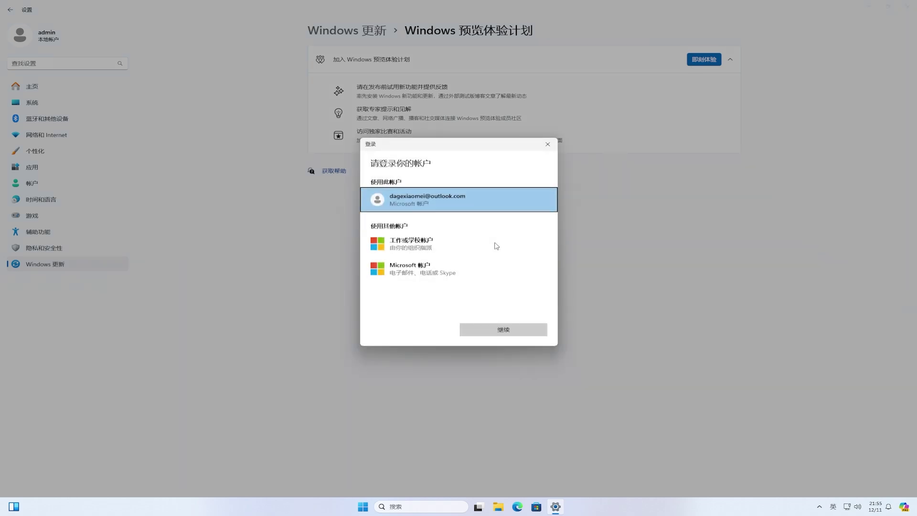
click(405, 201)
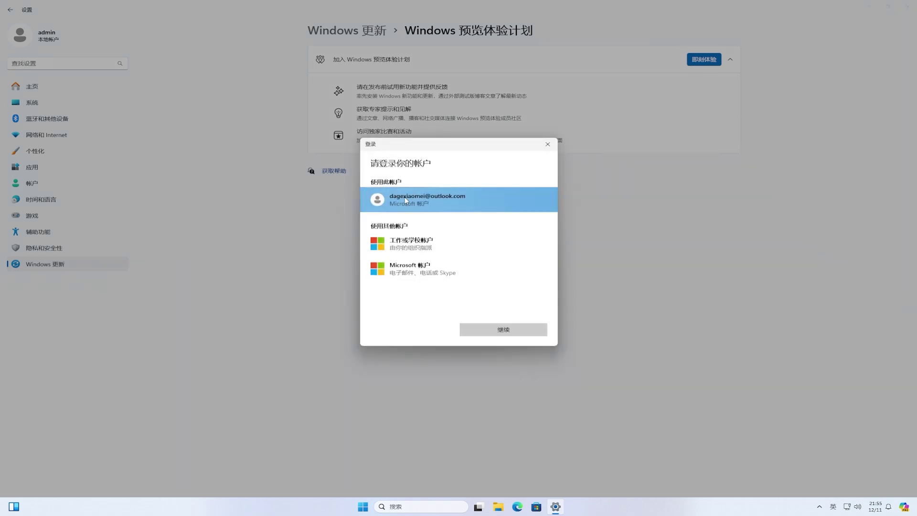
click(518, 331)
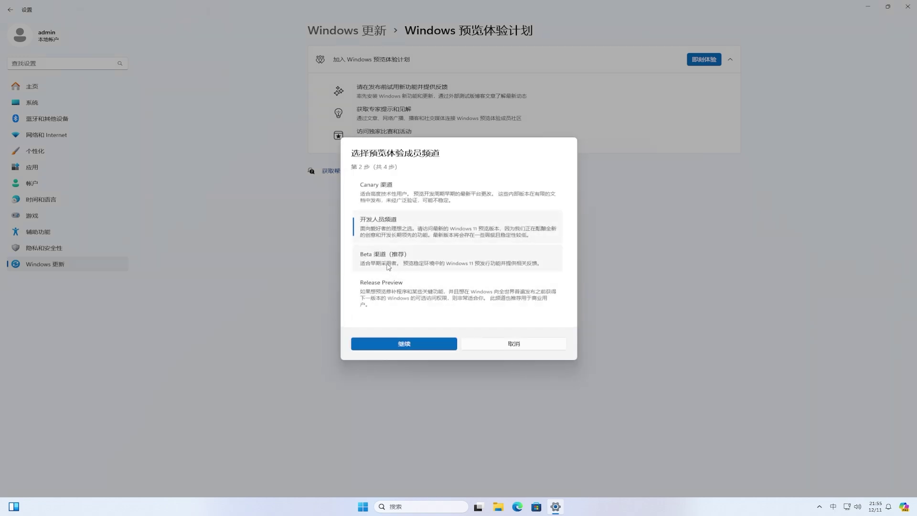
Choose the Beta 渠道, accept the Insider agreement, and restart the PC now.
click(389, 267)
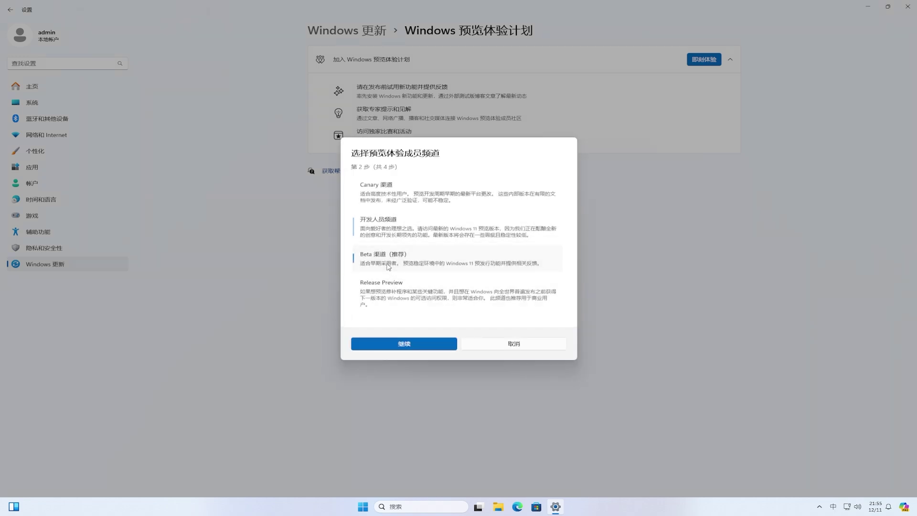
click(418, 345)
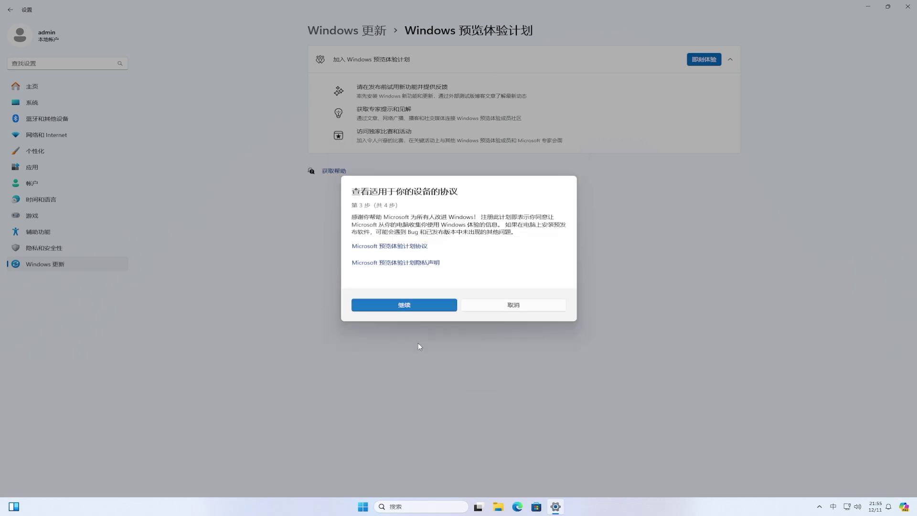
click(416, 307)
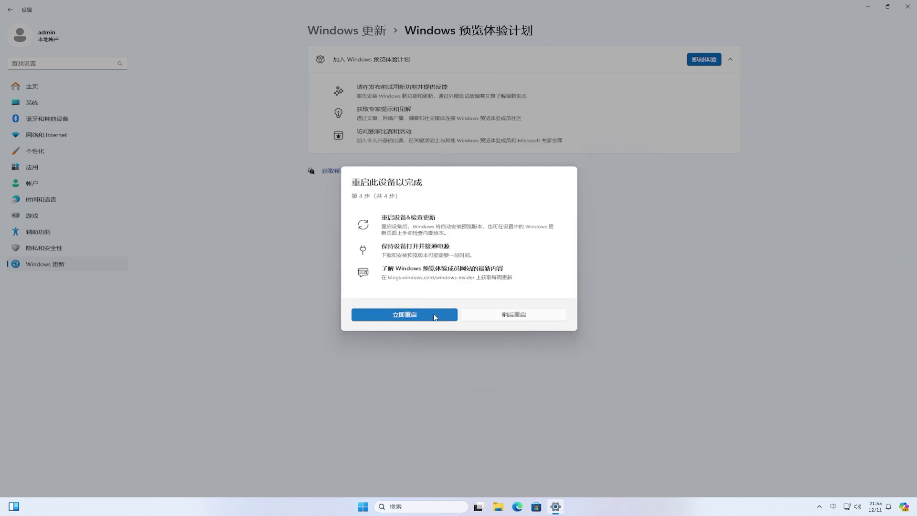
click(434, 315)
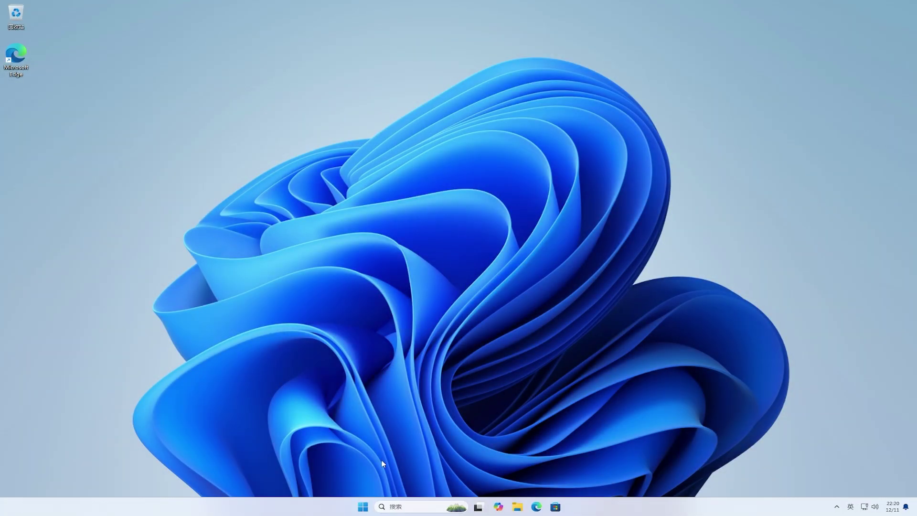
In Windows 更新, turn on 在最新更新可用后立即获取, check for updates, and restart to install.
click(363, 507)
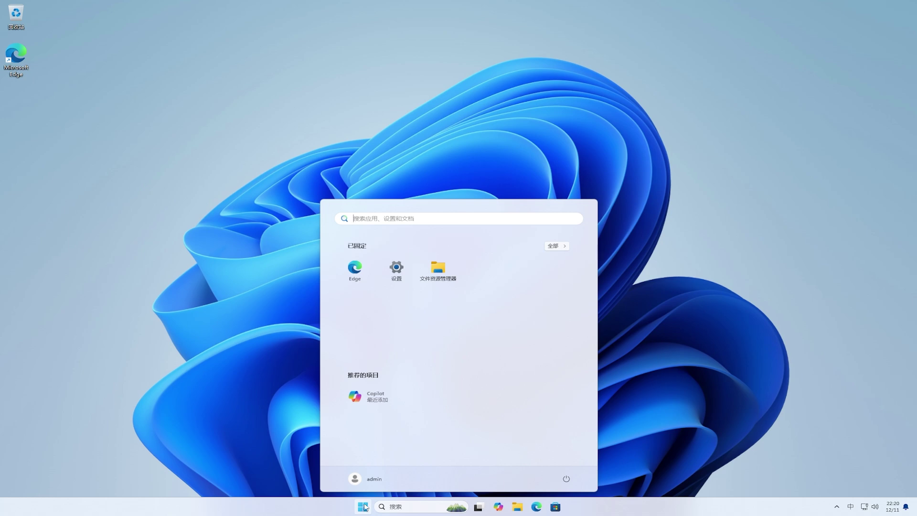
click(399, 277)
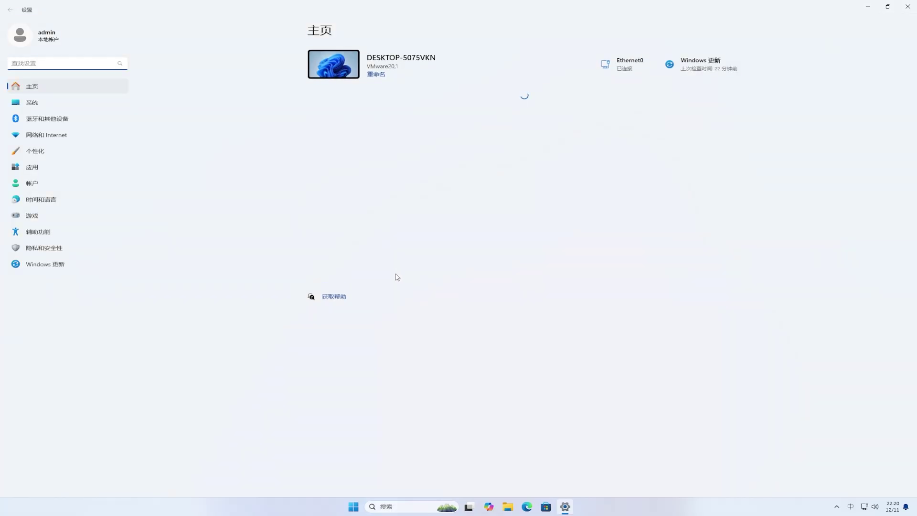
click(70, 271)
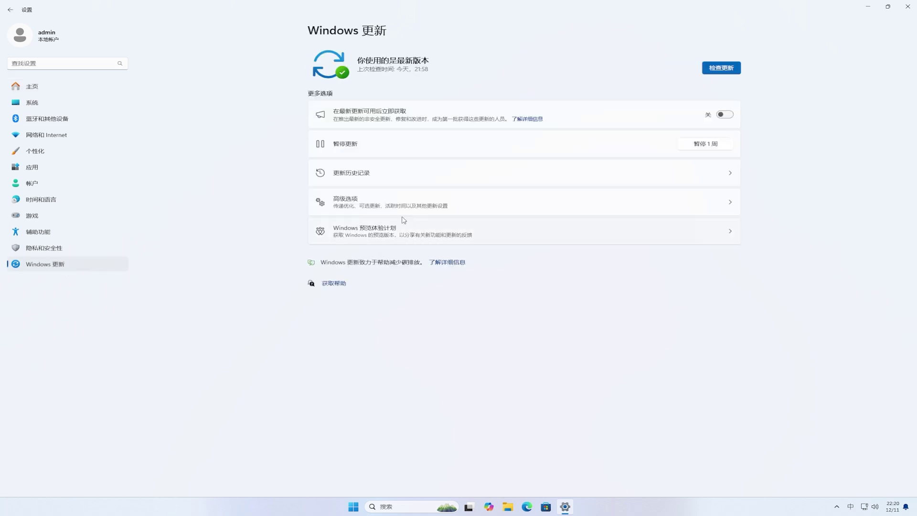
click(724, 118)
click(721, 69)
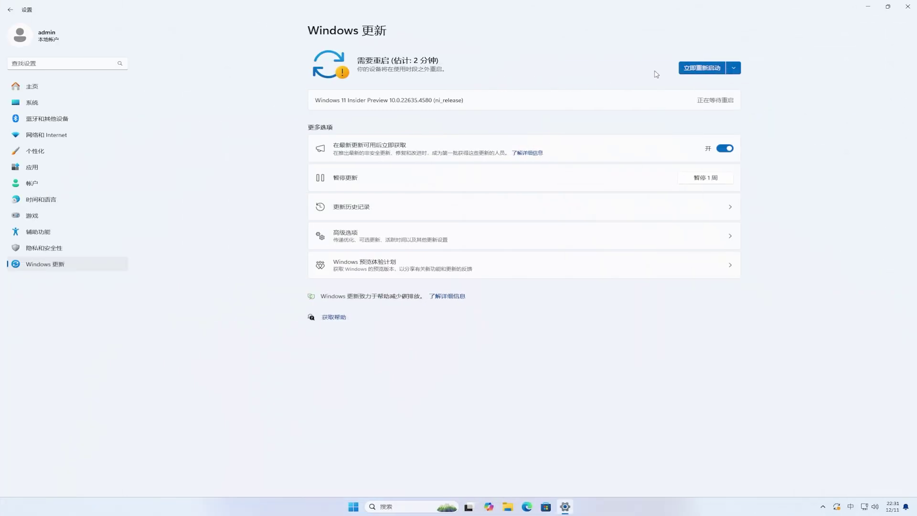
click(703, 69)
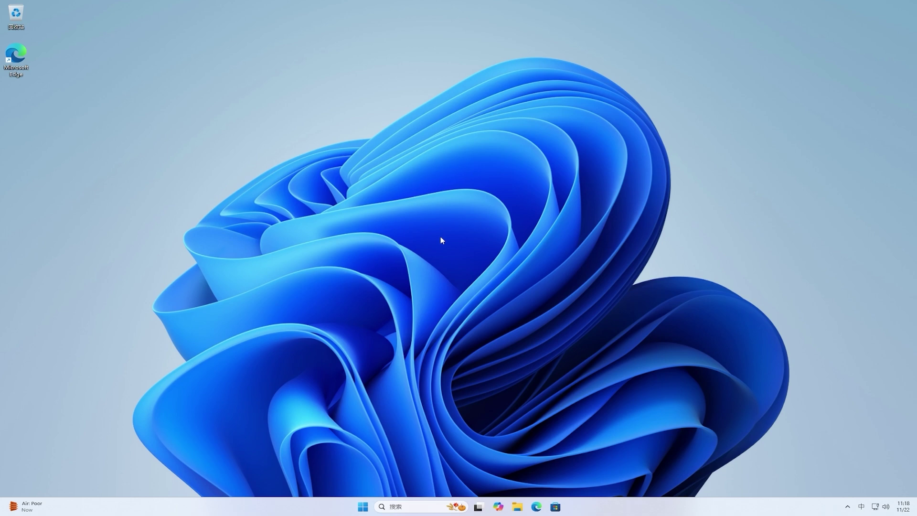
From This PC, open Local Disk (C:) properties and view its detailed storage usage (33.9 GB of 99.0 GB).
click(517, 507)
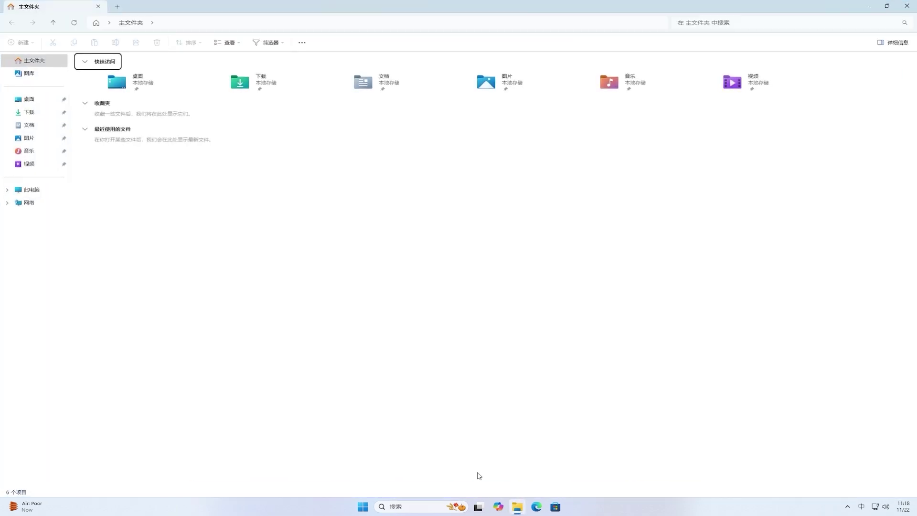
click(45, 193)
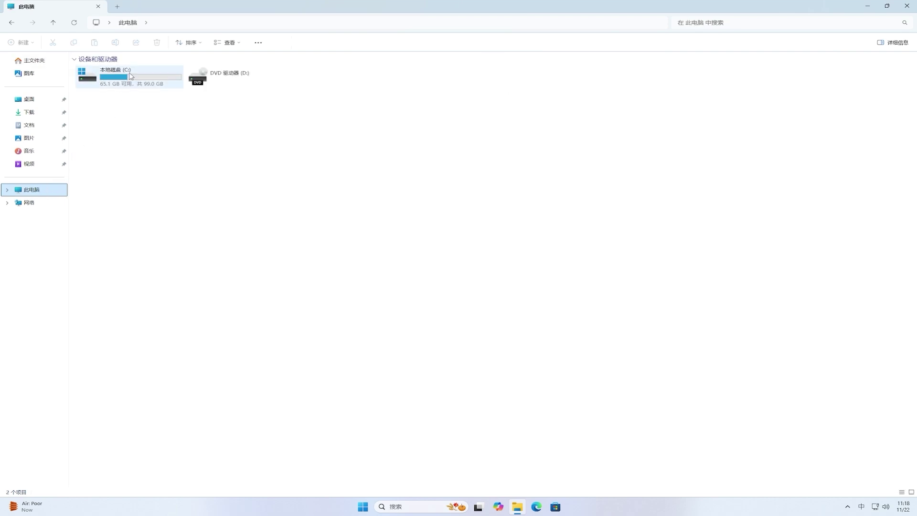
click(131, 76)
right_click(131, 76)
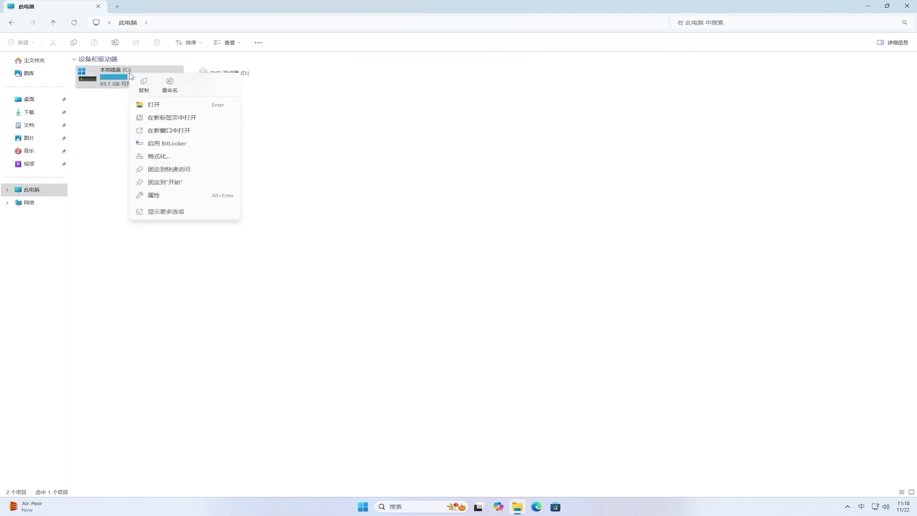
click(221, 198)
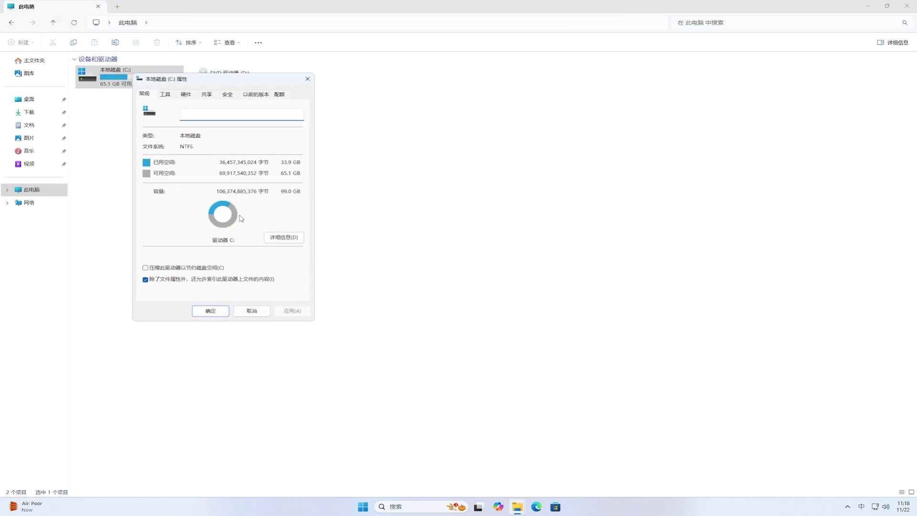
click(284, 237)
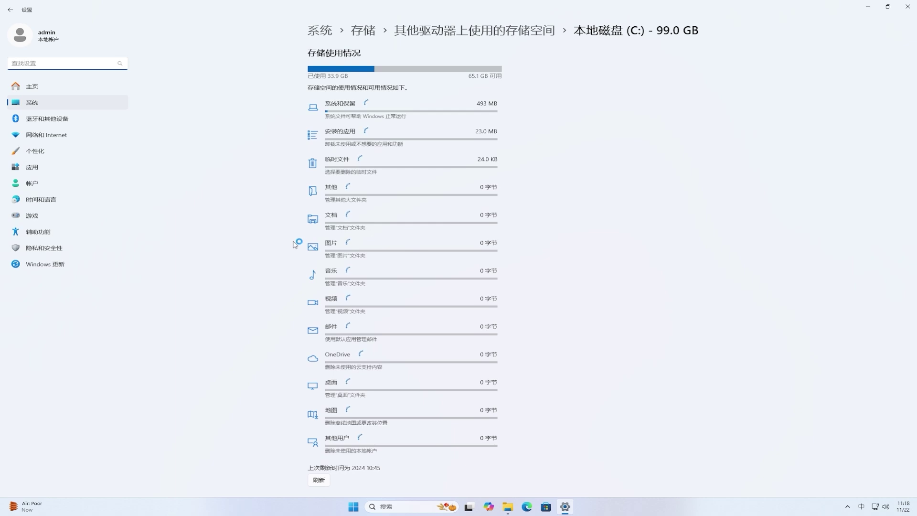
Delete C:'s temporary files, including the 11.7 GB of previous Windows installation files.
click(415, 172)
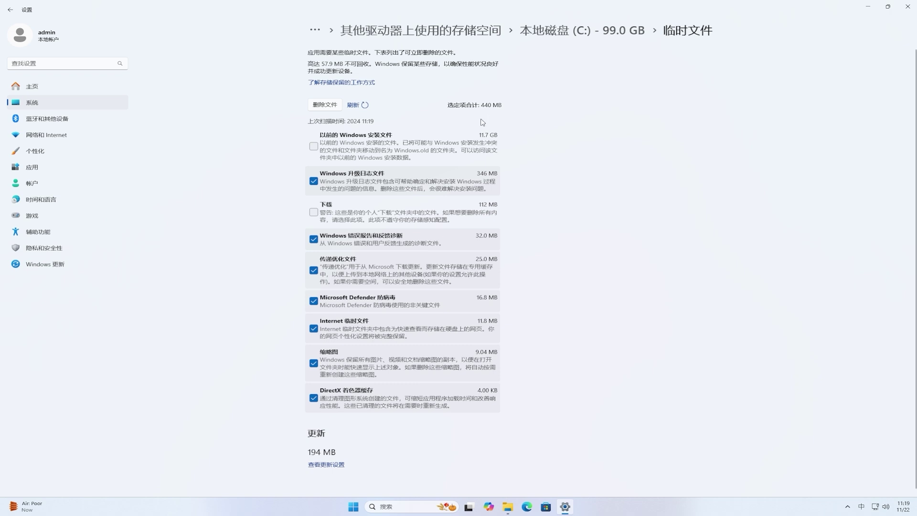
click(314, 148)
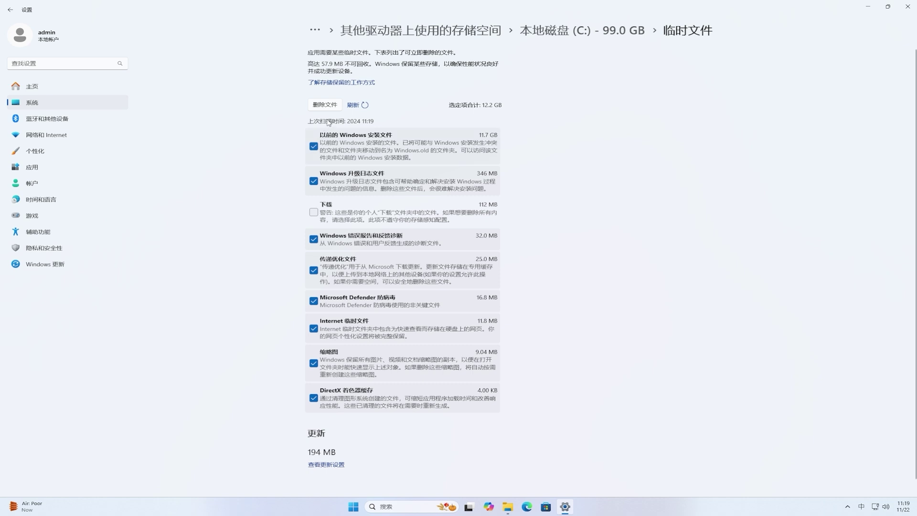
click(325, 105)
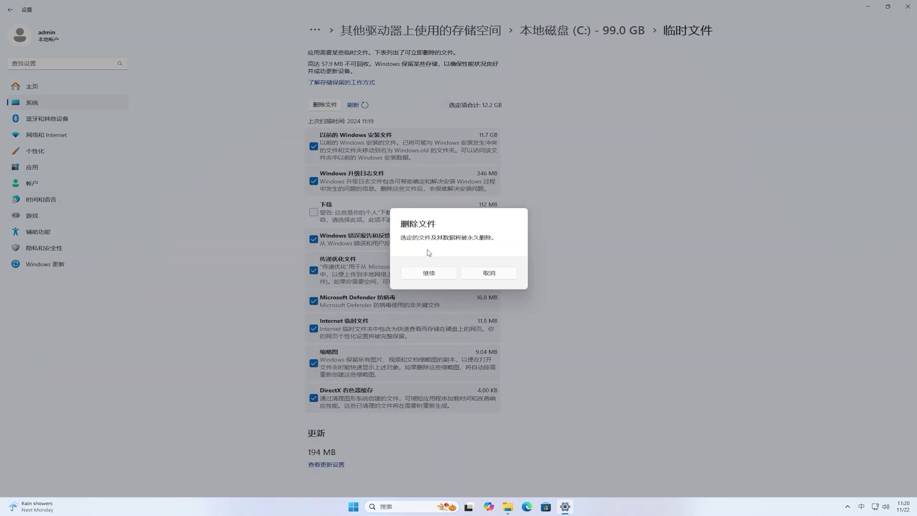
click(429, 273)
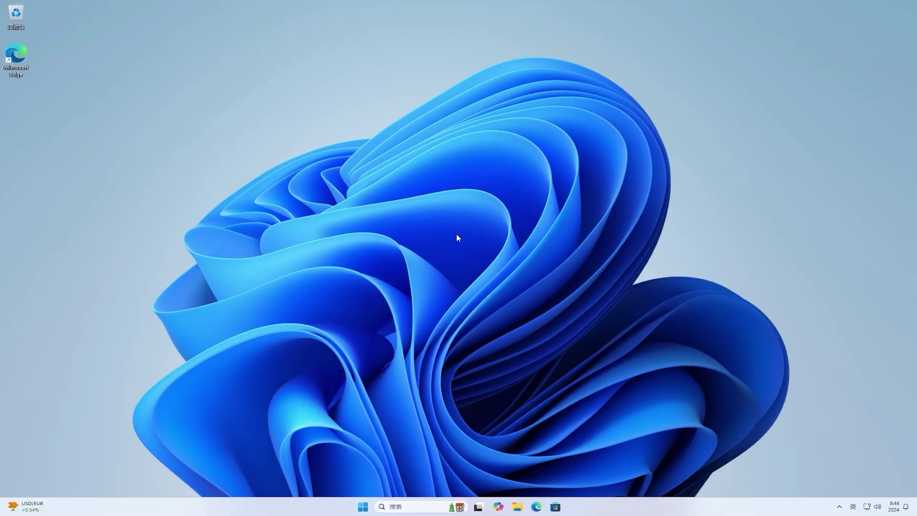
In Microsoft Edge, search Google for 'vivetool'.
click(537, 507)
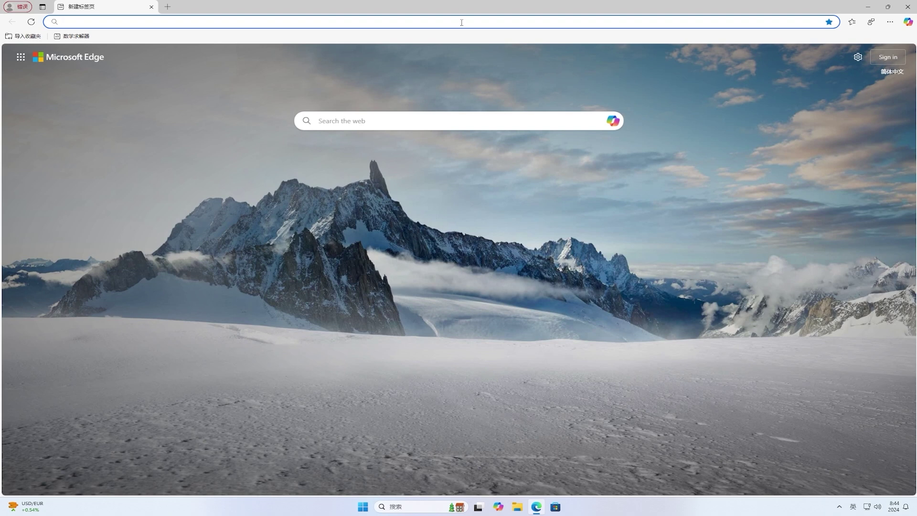
text(google.com)
key(Return)
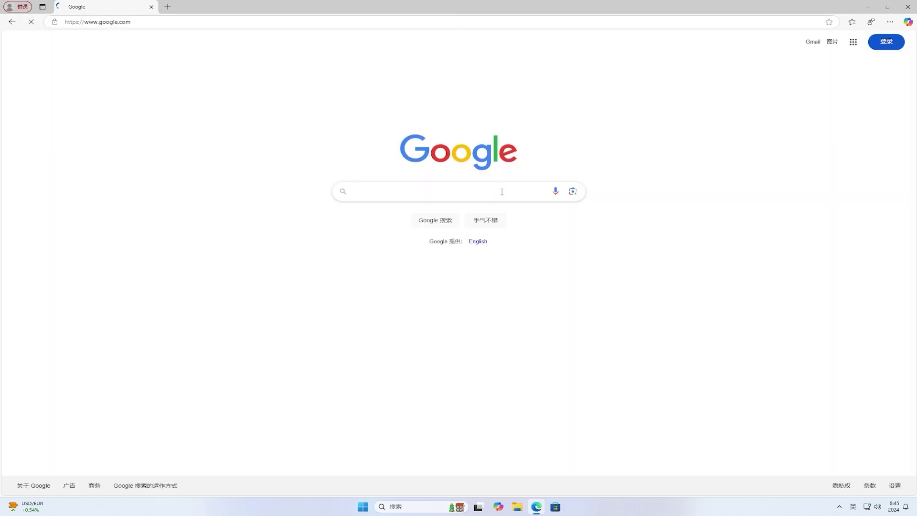
text(vivetool)
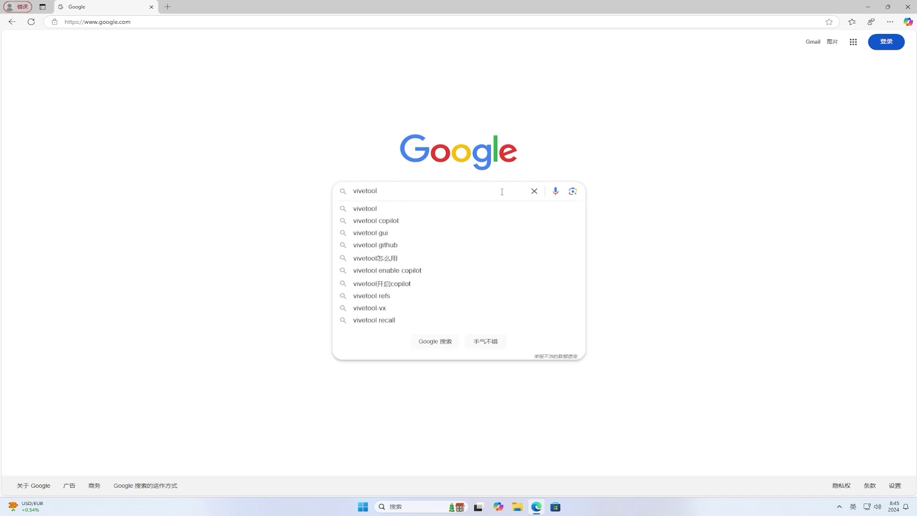
key(Return)
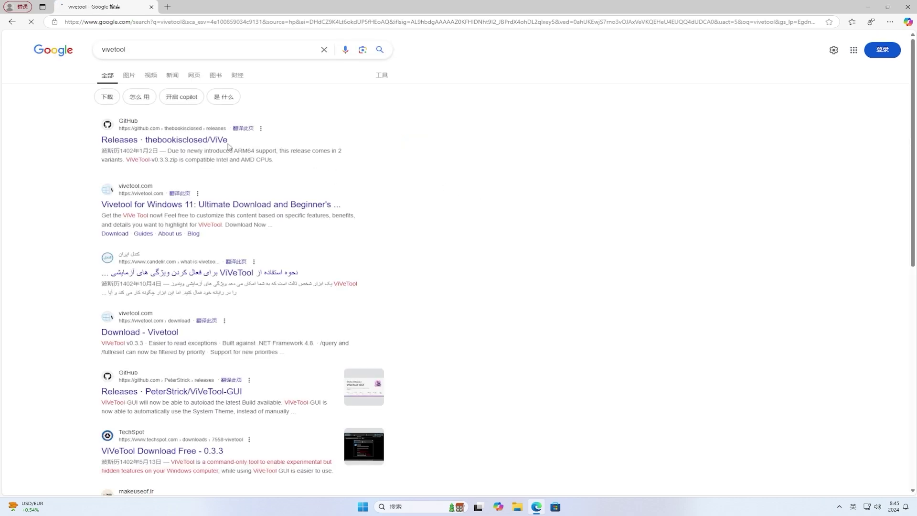
Download ViVeTool-v0.3.3.zip from the ViVe GitHub releases page and show it in its folder.
click(218, 144)
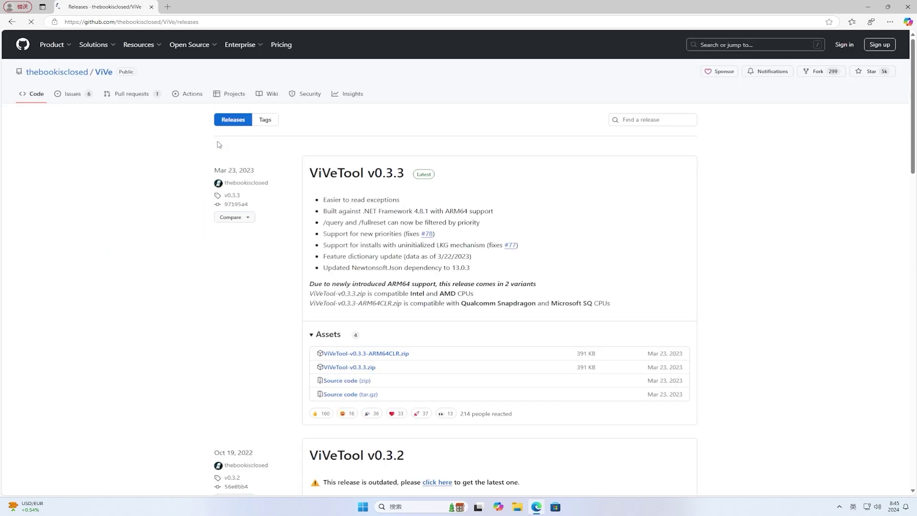
click(356, 367)
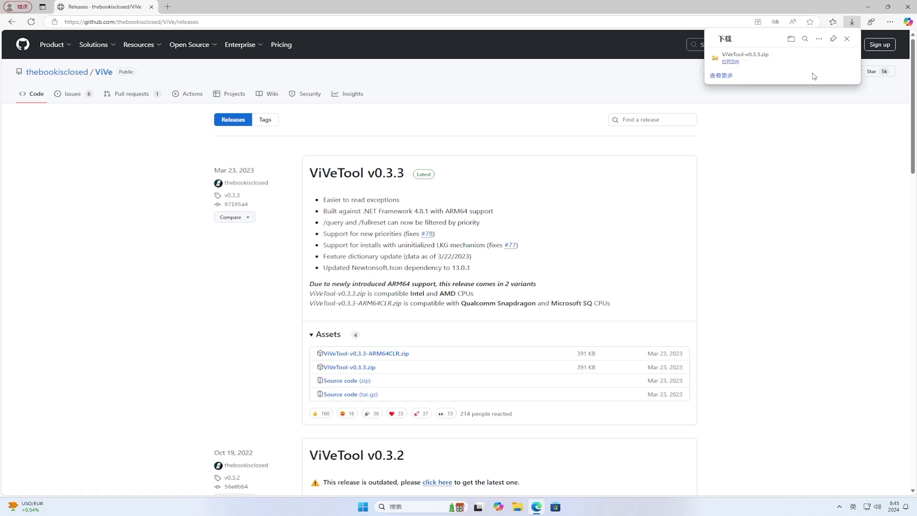
click(821, 59)
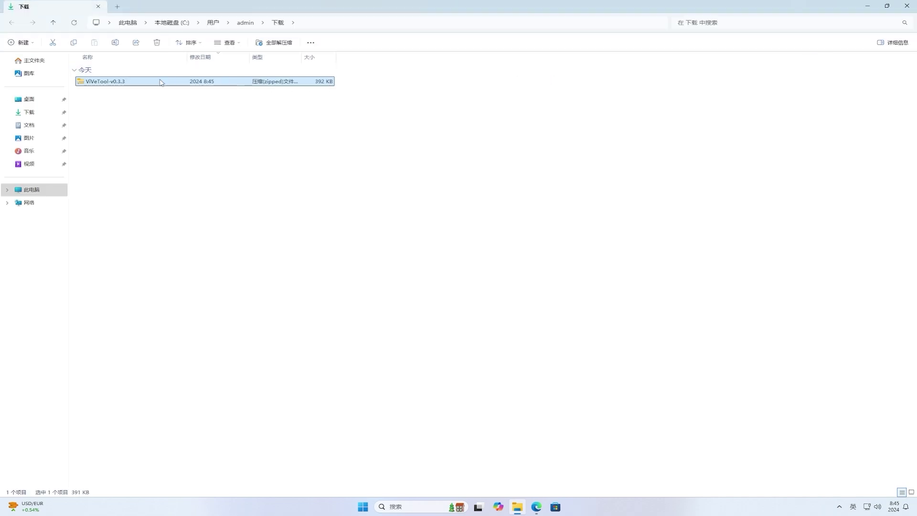
Extract the zip into a ViVeTool-v0.3.3 folder and copy that folder's path.
right_click(121, 83)
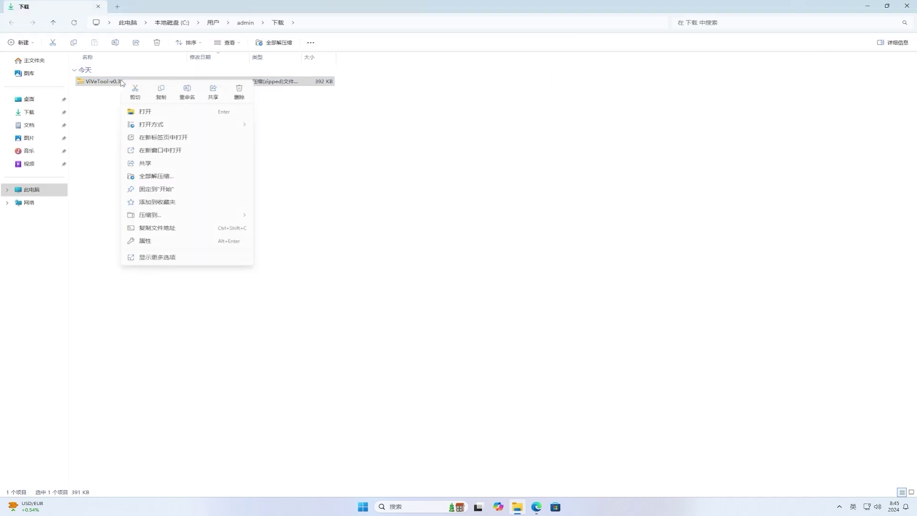
click(217, 178)
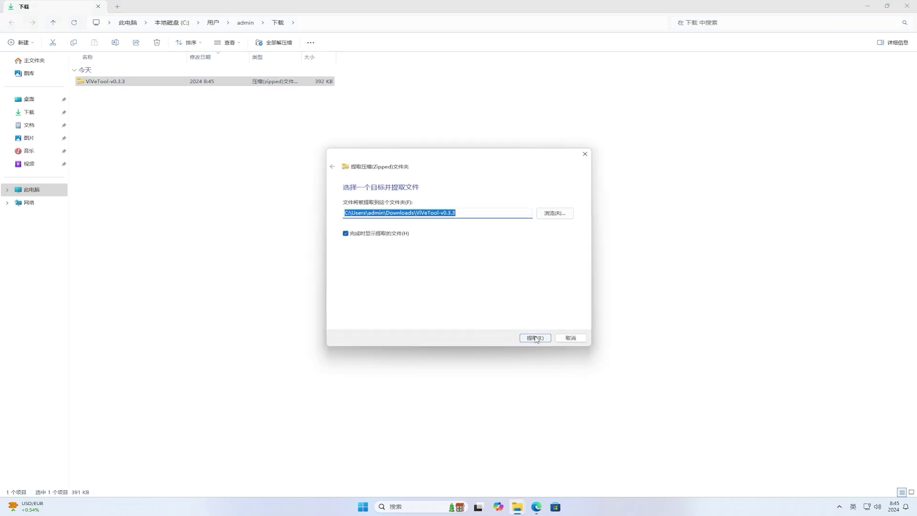
click(536, 338)
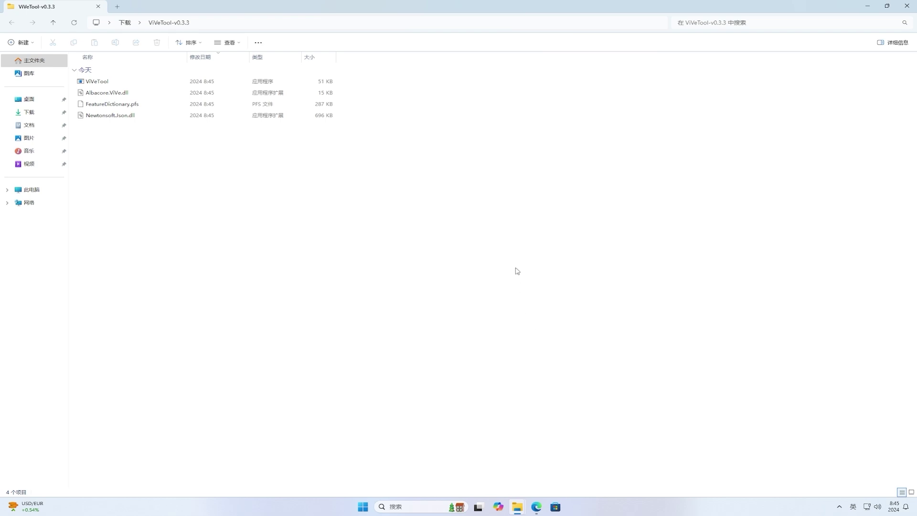
click(461, 23)
key(ctrl+c)
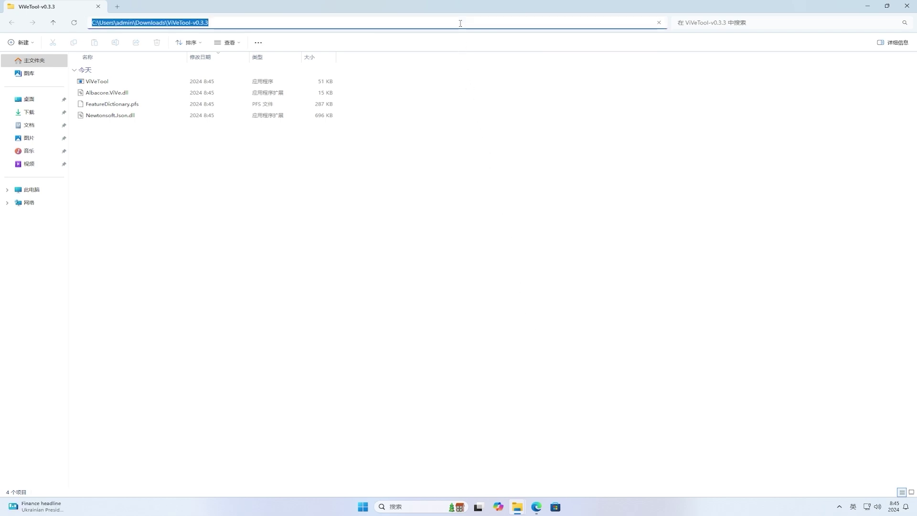
right_click(461, 23)
click(485, 50)
Close File Explorer and Edge from their taskbar jump lists.
right_click(517, 510)
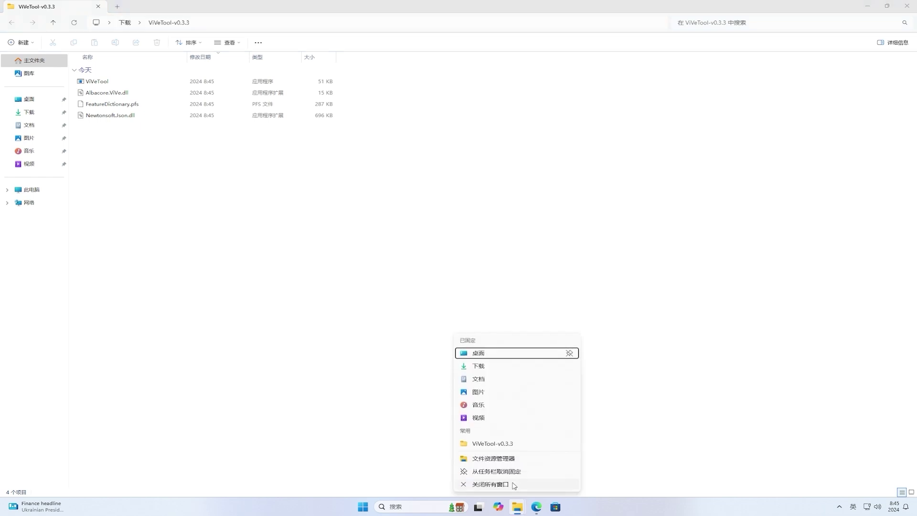
click(491, 484)
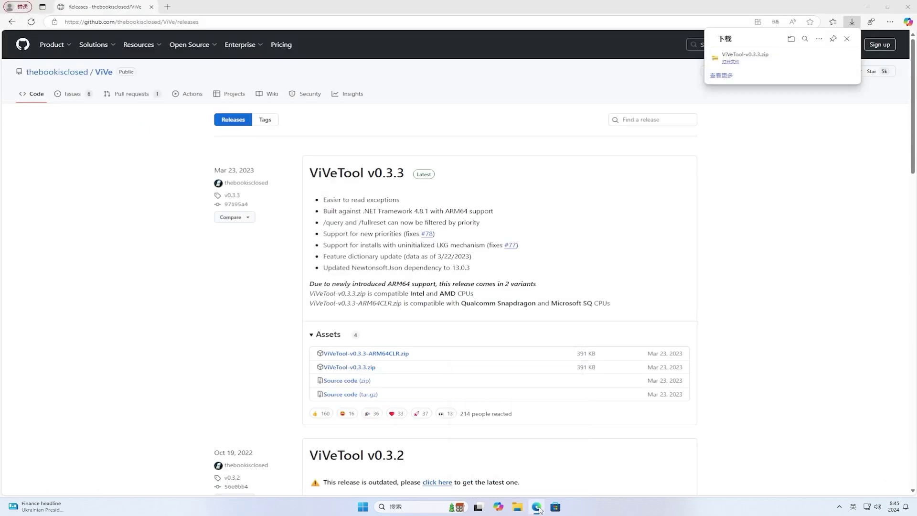
right_click(536, 508)
click(504, 485)
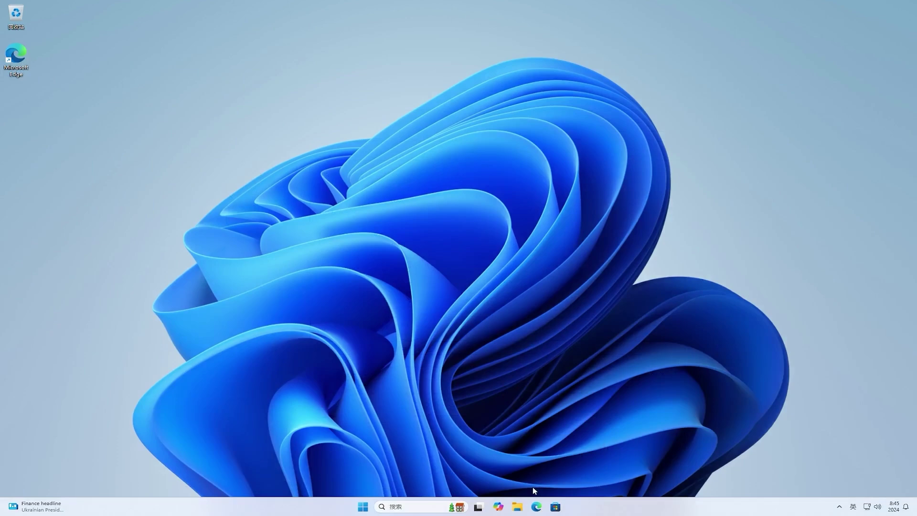
Launch Command Prompt as administrator from a Start search for 'cmd' and centre the window.
click(366, 509)
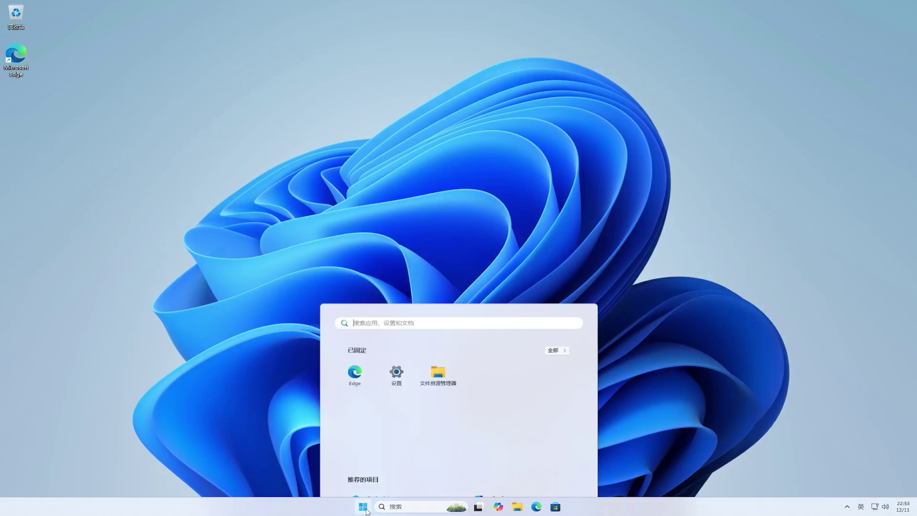
text(cmd)
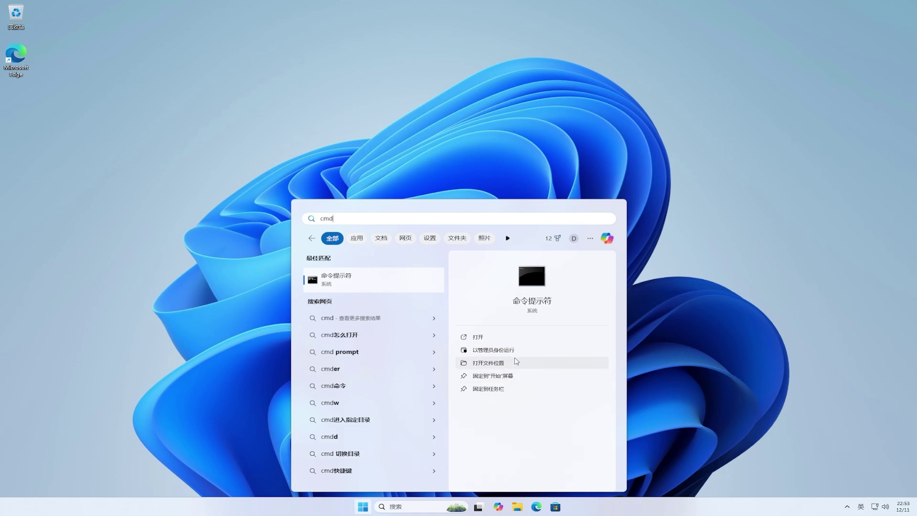
click(518, 351)
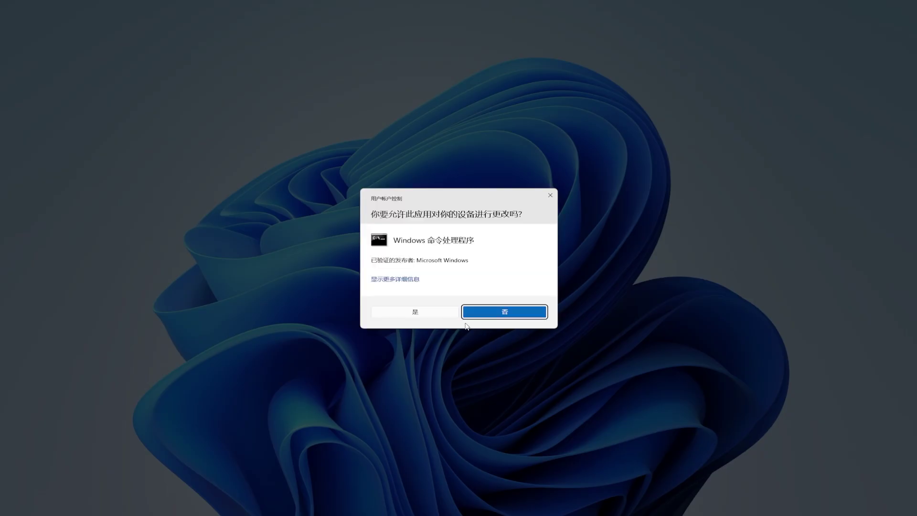
click(443, 313)
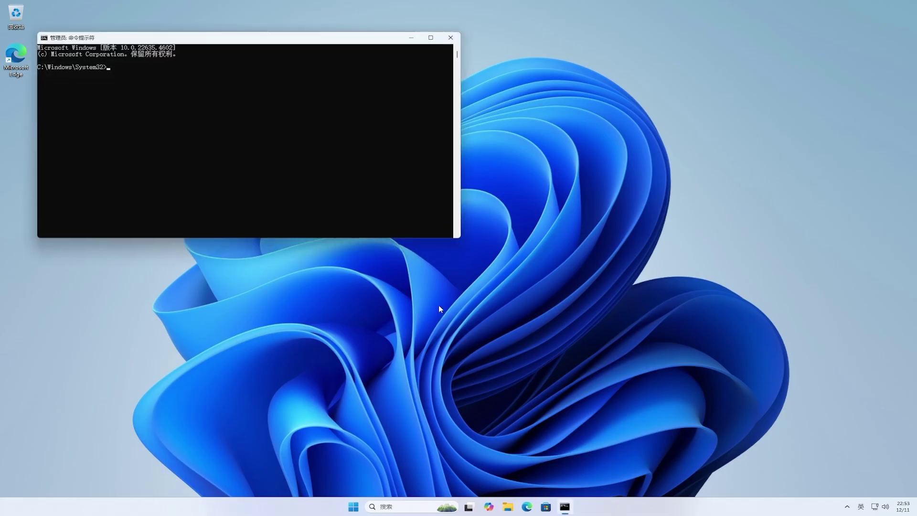
drag(335, 43, 542, 167)
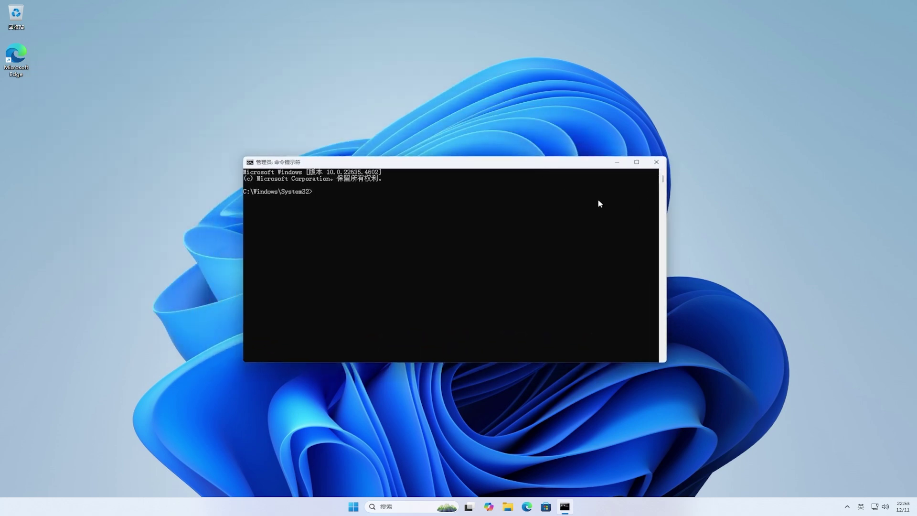
From the pasted ViVeTool folder path, run vivetool /enable /id:54572881,48433719, then close the prompt.
text(cd)
key(ctrl+v)
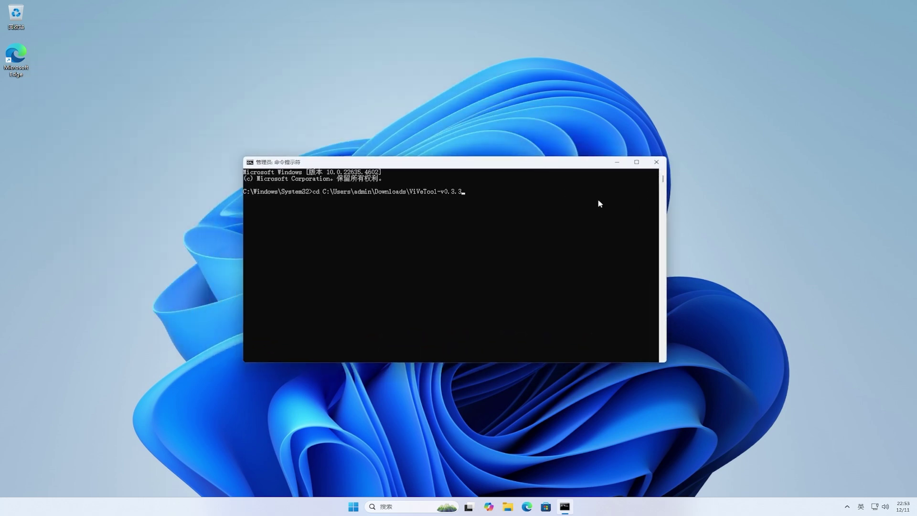
key(Return)
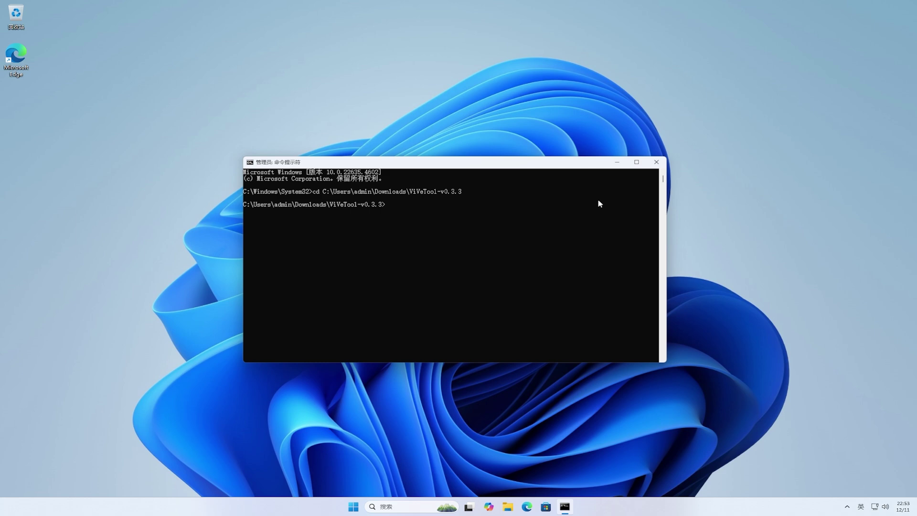
text(vivetool /enable /id:54572881,48433719)
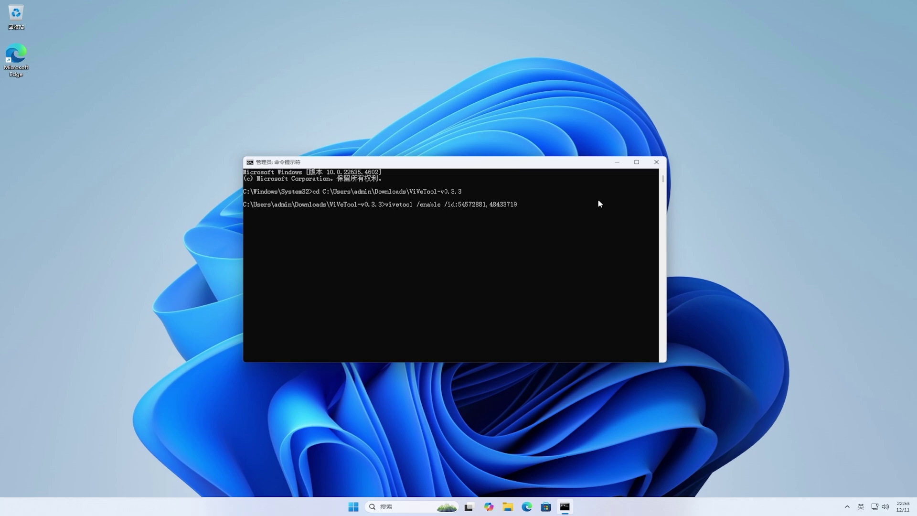
key(Return)
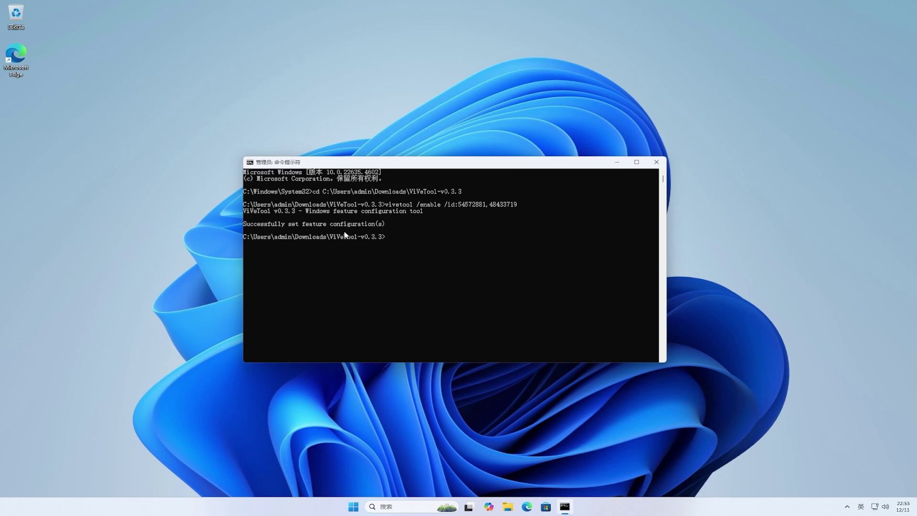
click(656, 162)
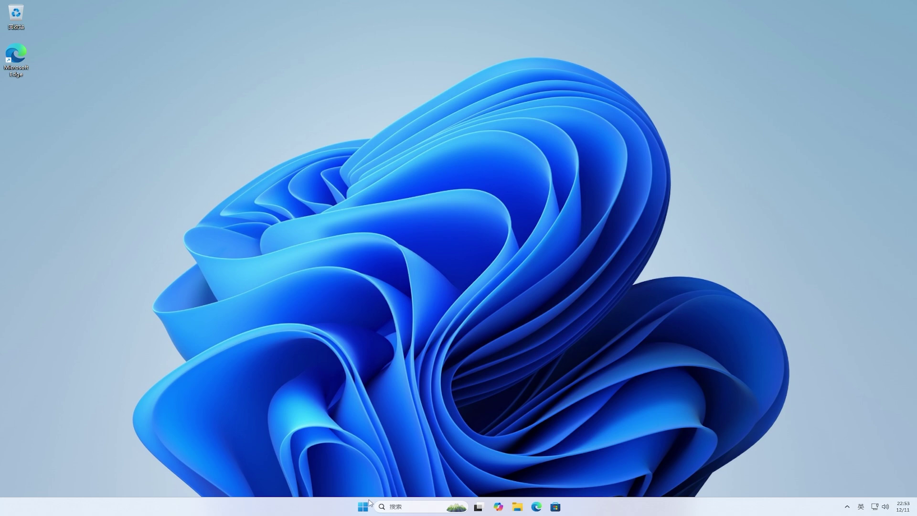
Restart Windows from the Start menu power options, then launch File Explorer after reboot.
click(365, 506)
click(566, 480)
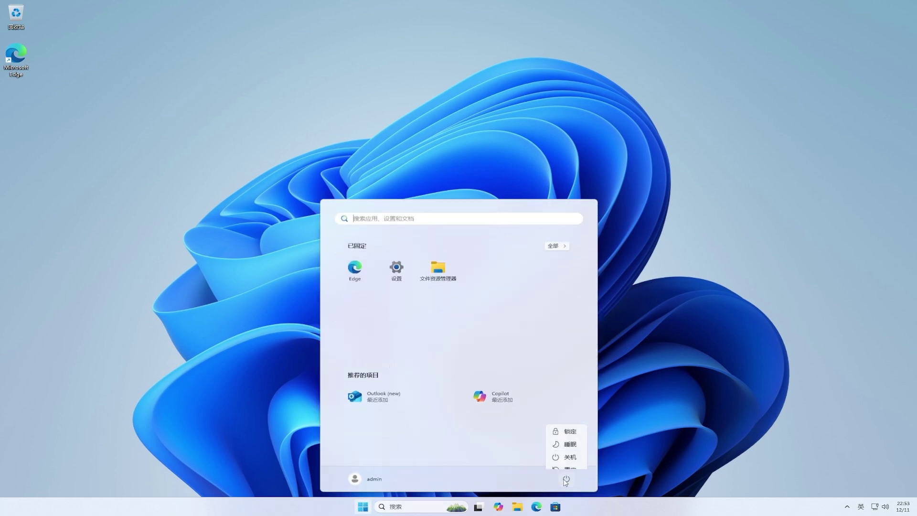
click(571, 464)
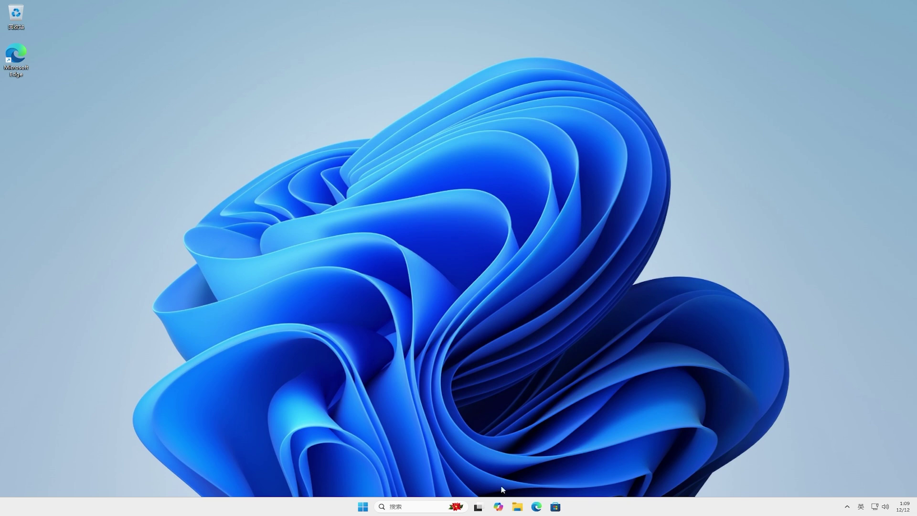
click(517, 507)
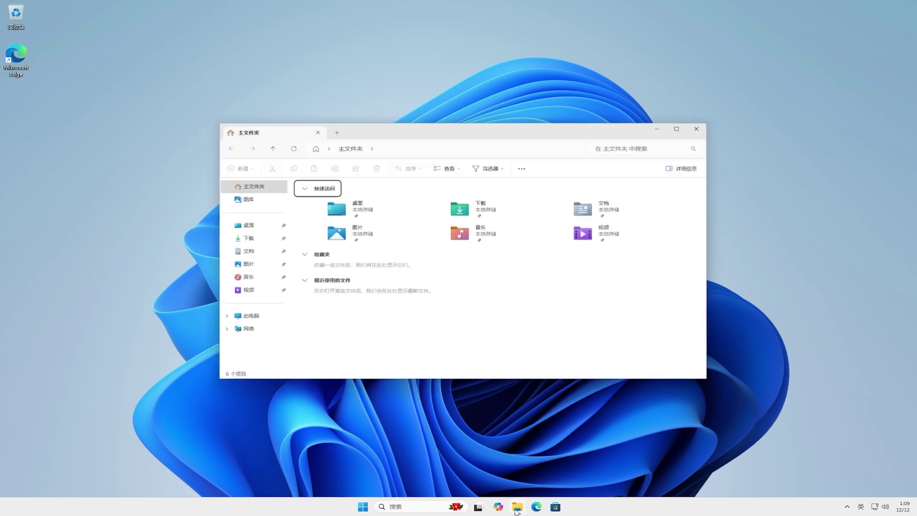
Open 文档, 图片 and 音乐 in three separate Explorer tabs and shift the window right.
click(266, 252)
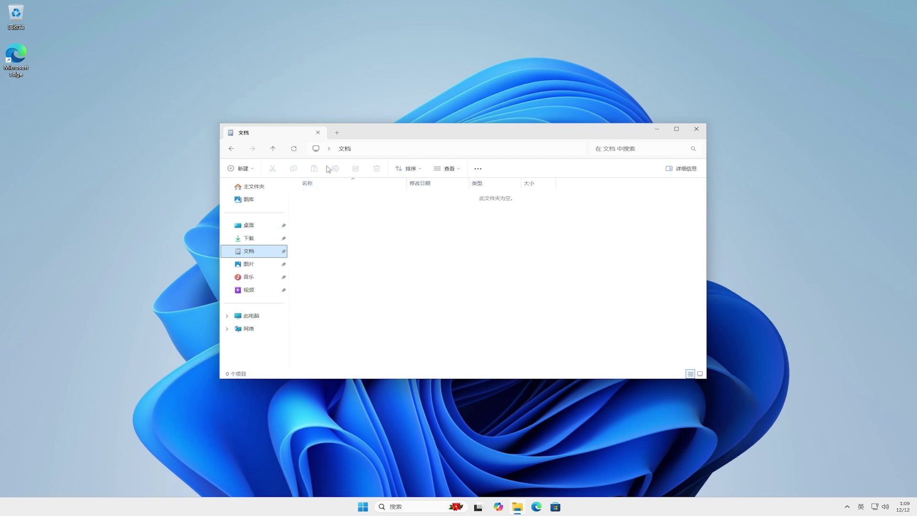
click(342, 135)
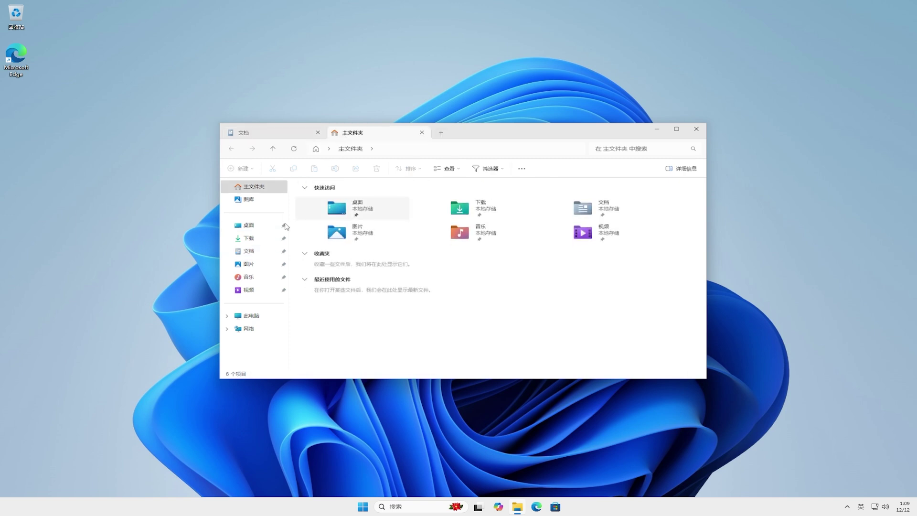
click(257, 266)
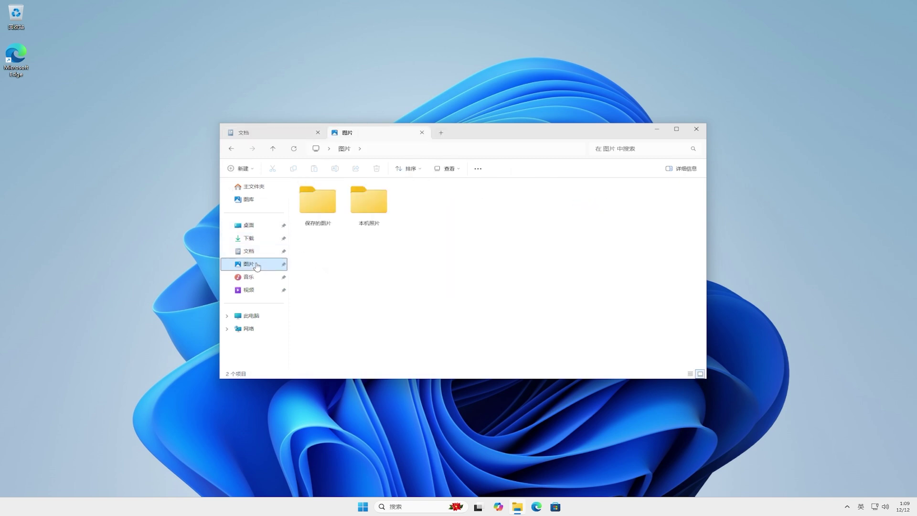
click(441, 133)
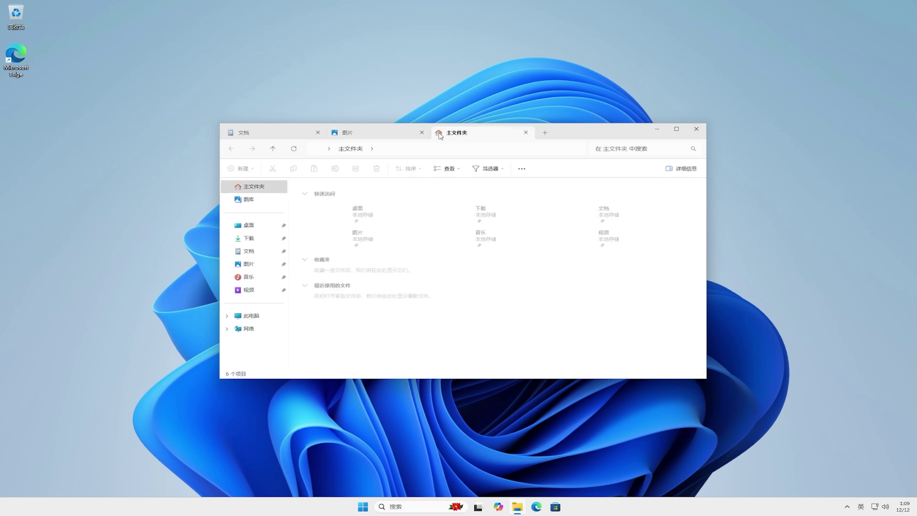
click(258, 279)
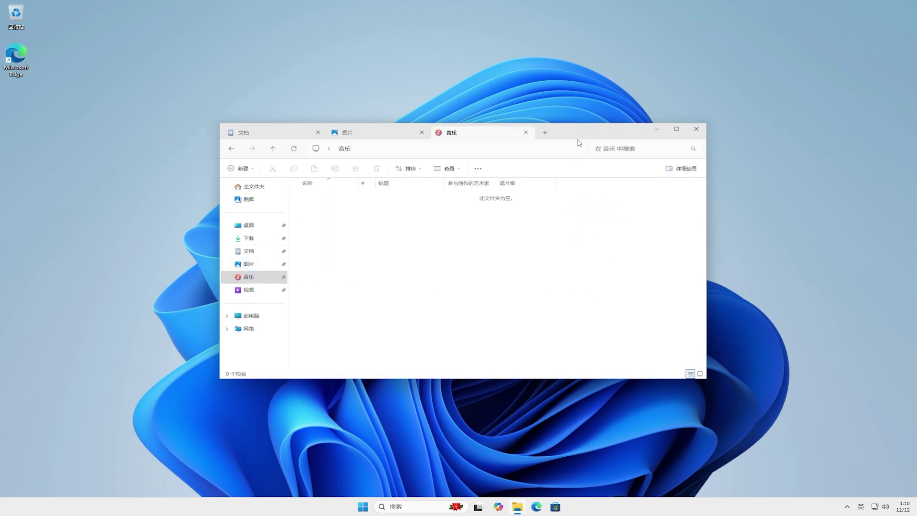
drag(580, 135, 768, 125)
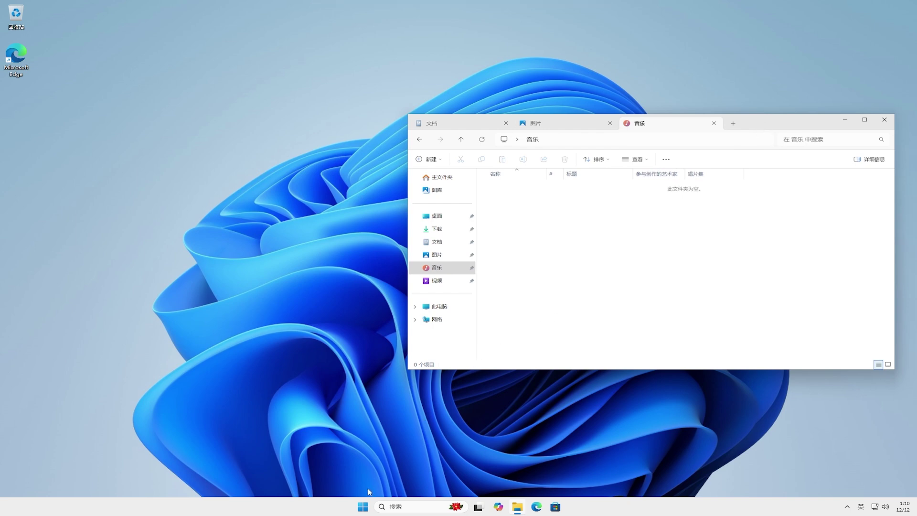
In Accounts > Sign-in options, switch on auto-saving restartable apps for reopening at sign-in, then close Settings.
click(363, 507)
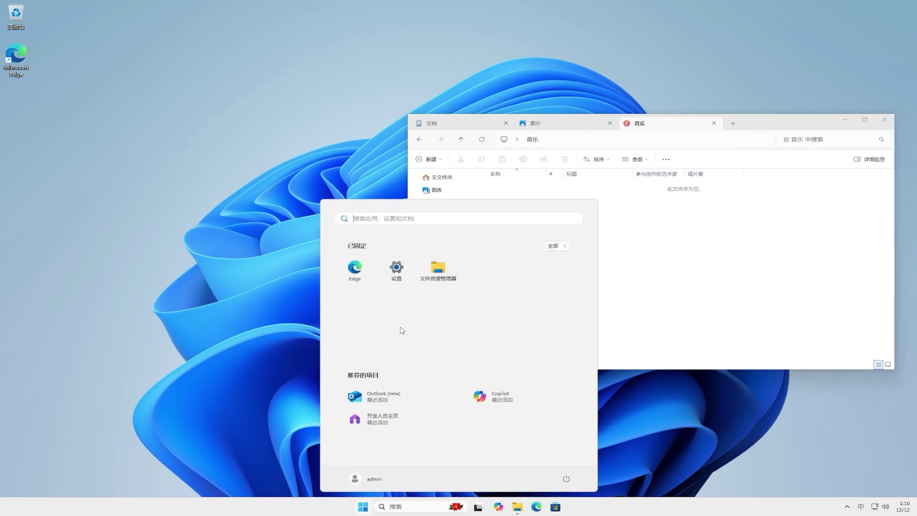
click(397, 267)
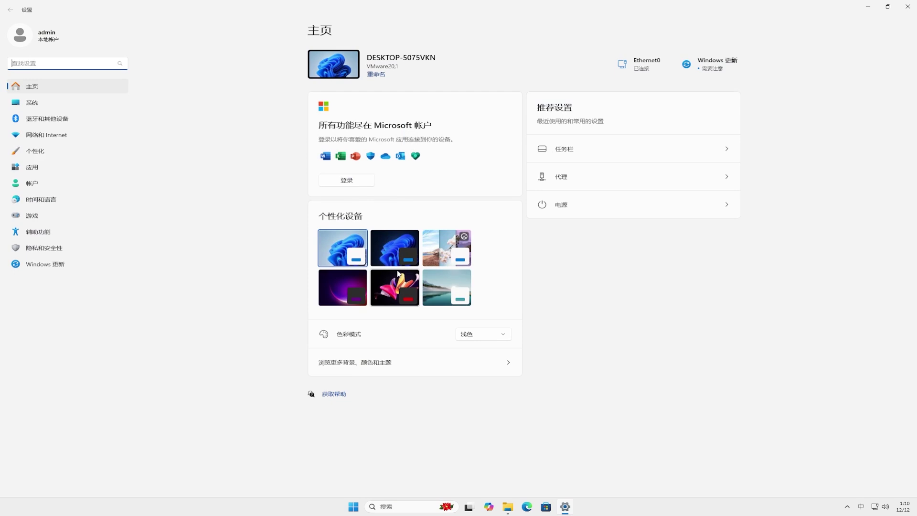
click(45, 189)
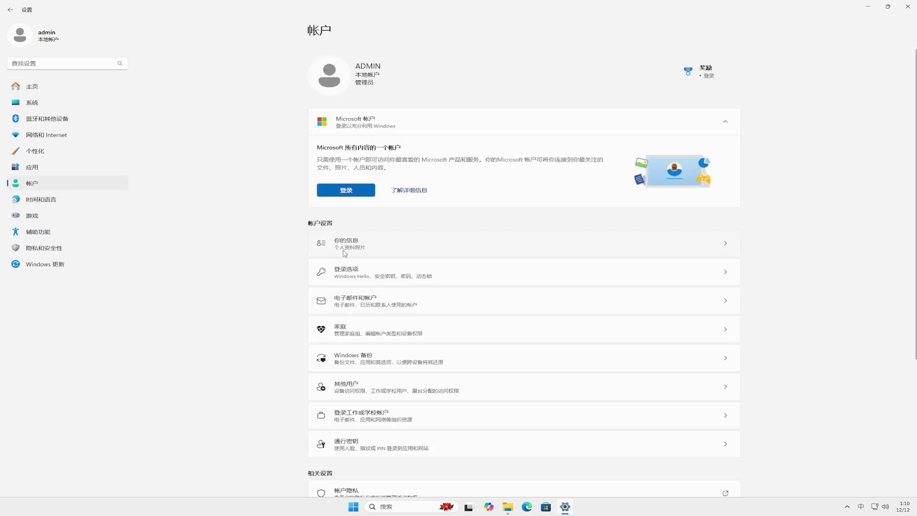
click(564, 278)
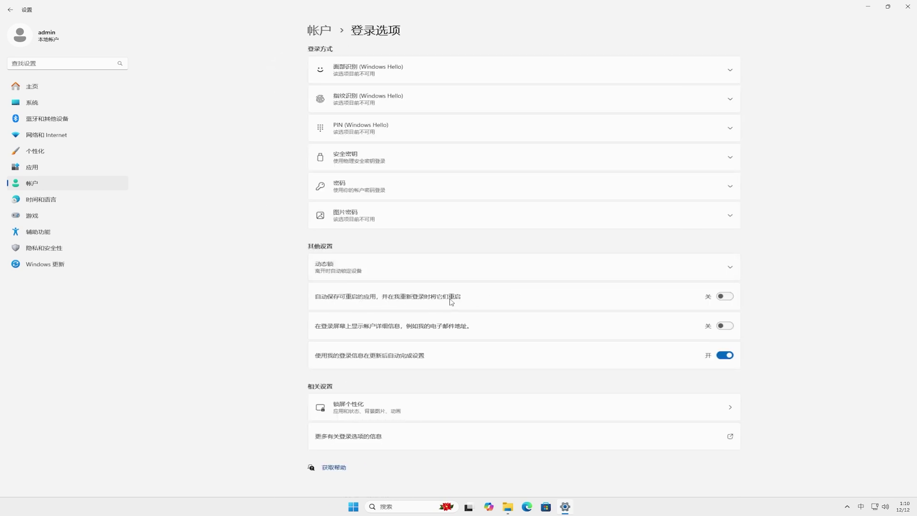
click(728, 300)
click(908, 8)
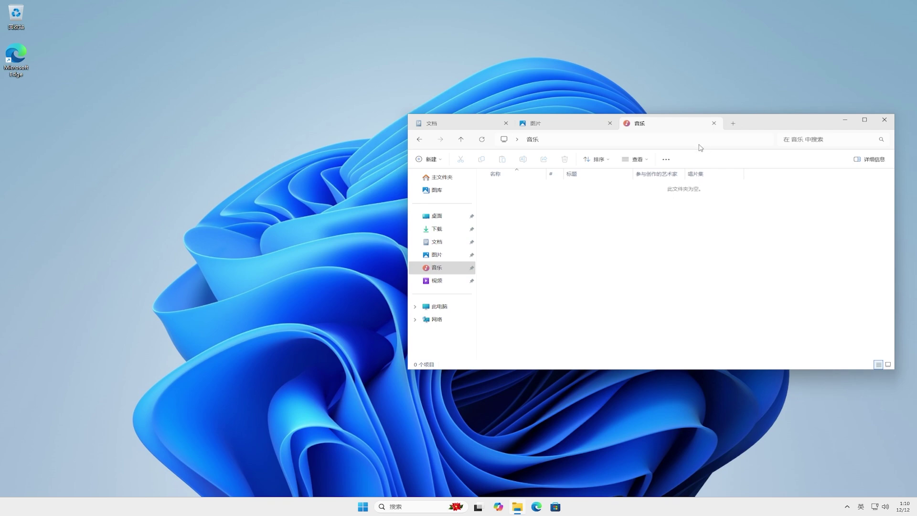
Check 登录时还原上一个文件夹窗口 on Folder Options' 查看 tab, confirm, and shift Explorer left.
click(666, 160)
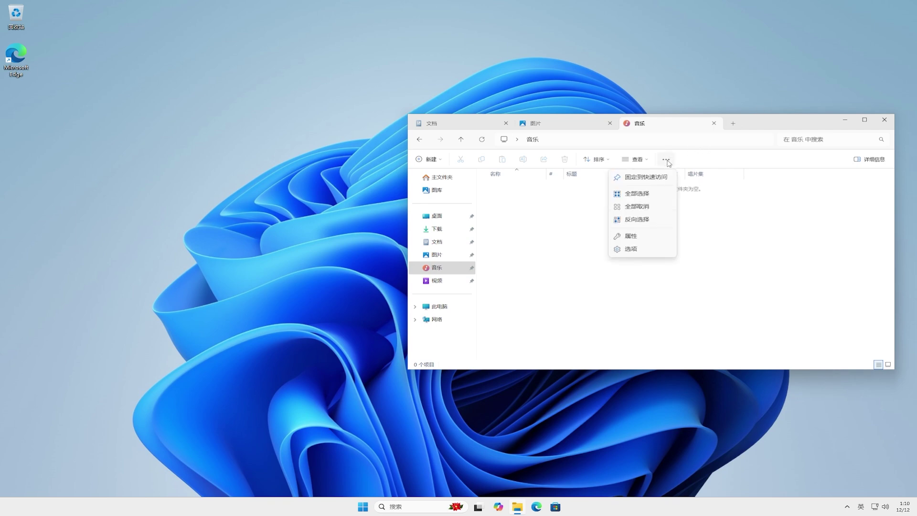
click(646, 252)
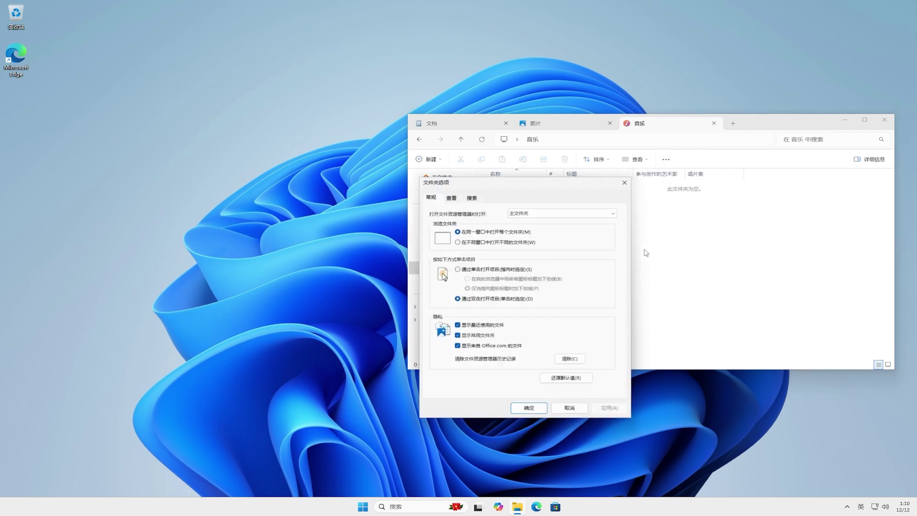
drag(555, 181, 213, 131)
click(105, 146)
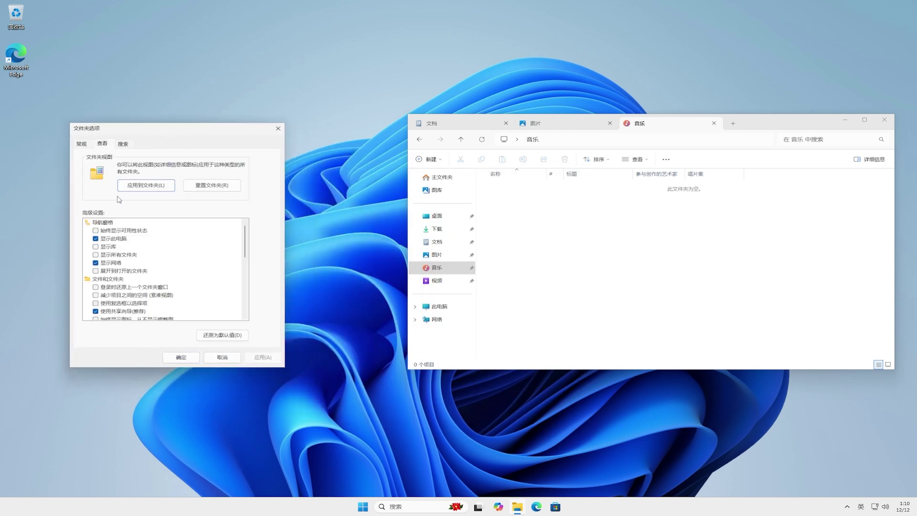
click(156, 287)
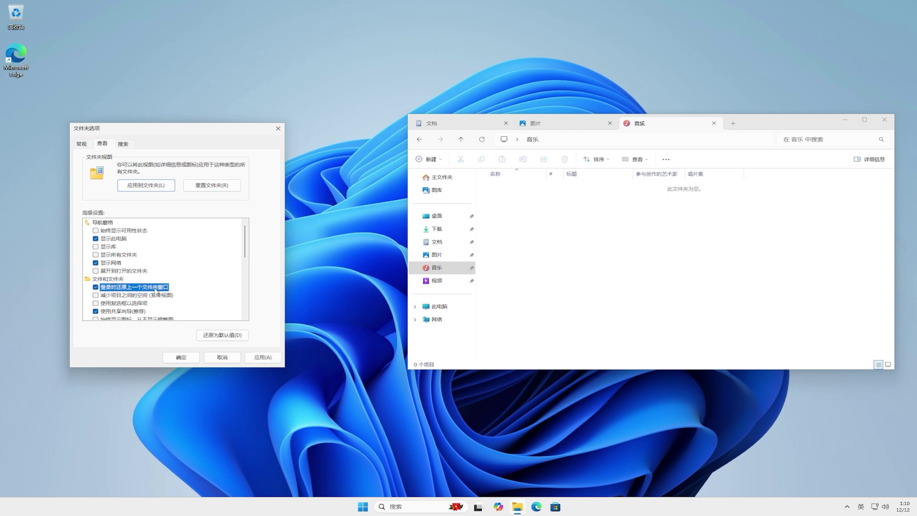
click(183, 359)
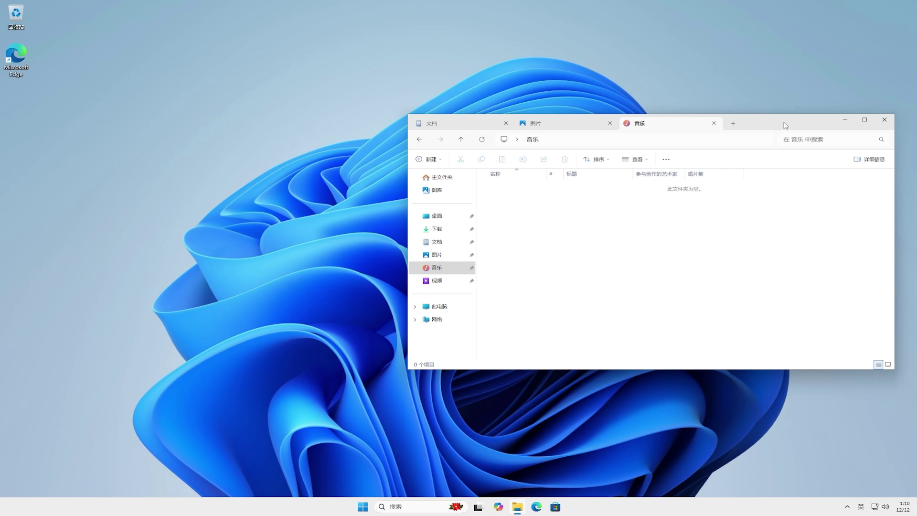
drag(786, 126, 563, 124)
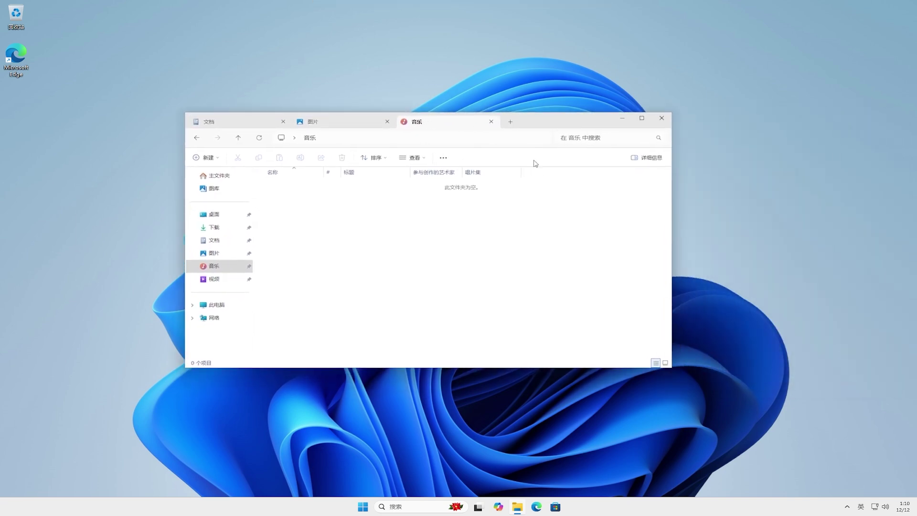
Restart Windows from the Start menu power options.
click(365, 506)
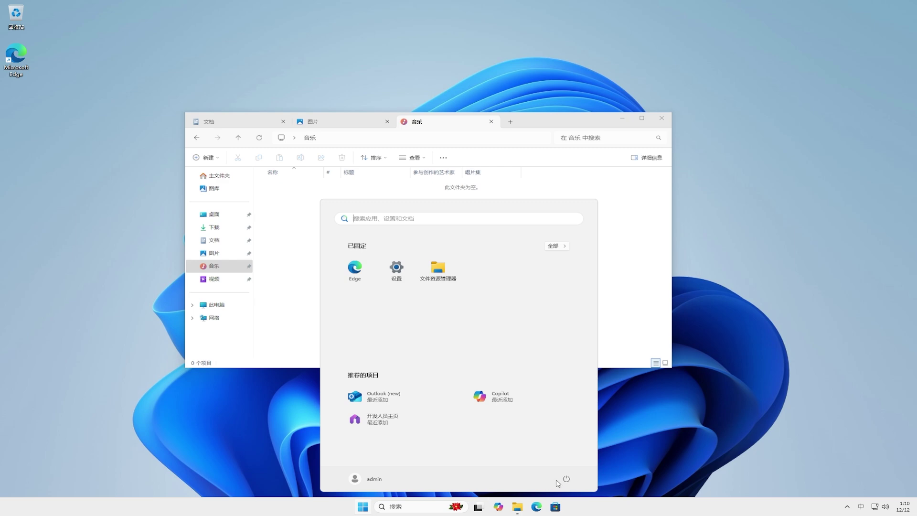
click(567, 479)
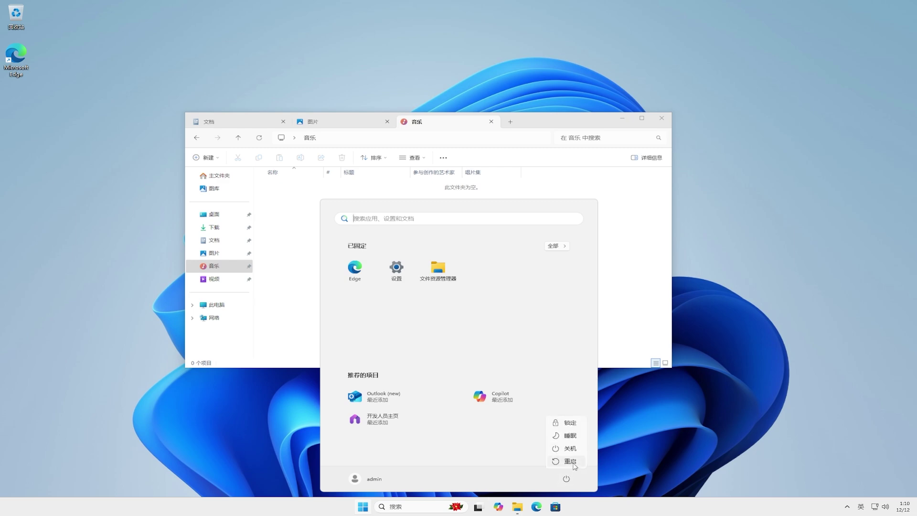
click(568, 461)
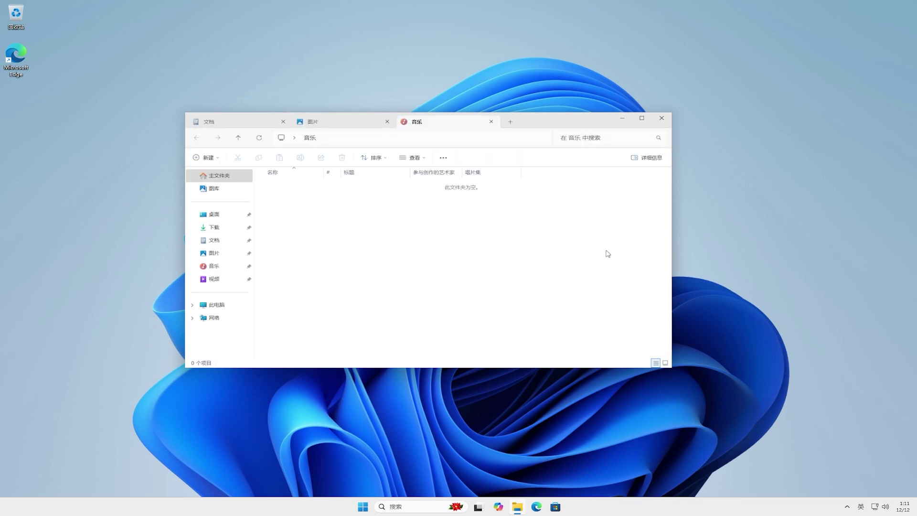
Verify the restored 文档, 图片 and 音乐 tabs in File Explorer, then close it.
click(241, 126)
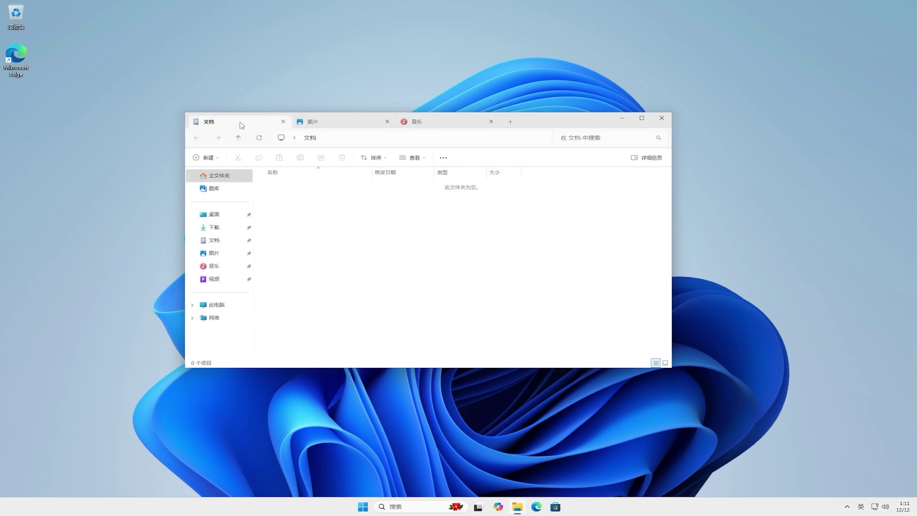
click(325, 125)
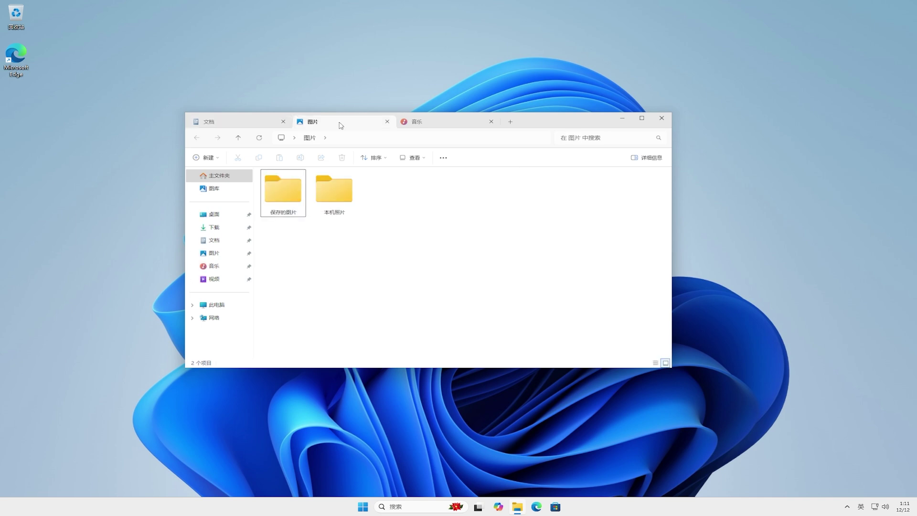
click(448, 126)
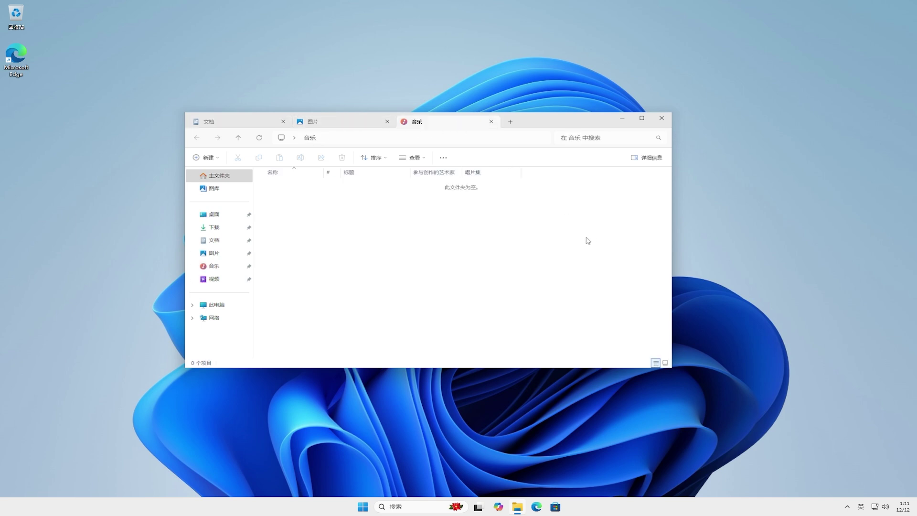
click(661, 118)
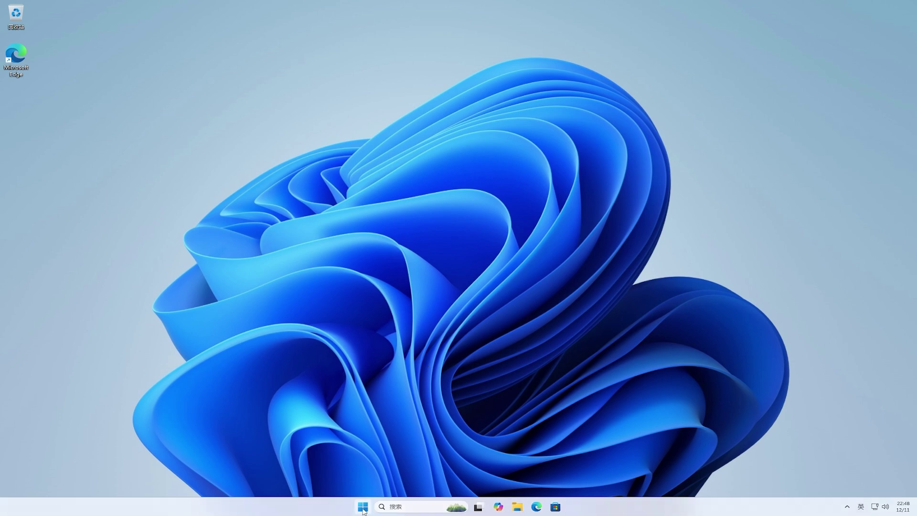
Launch Command Prompt as administrator from a Start search for cmd, approving the UAC prompt.
click(363, 508)
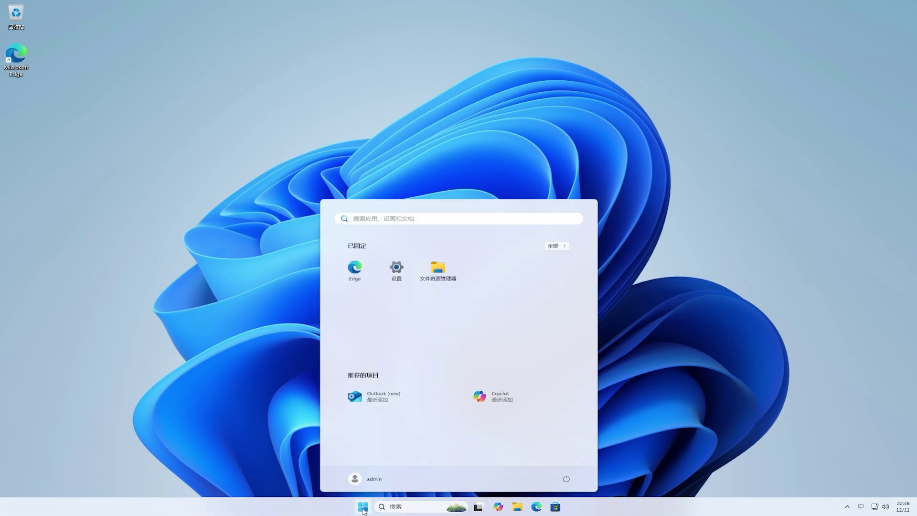
text(cmd)
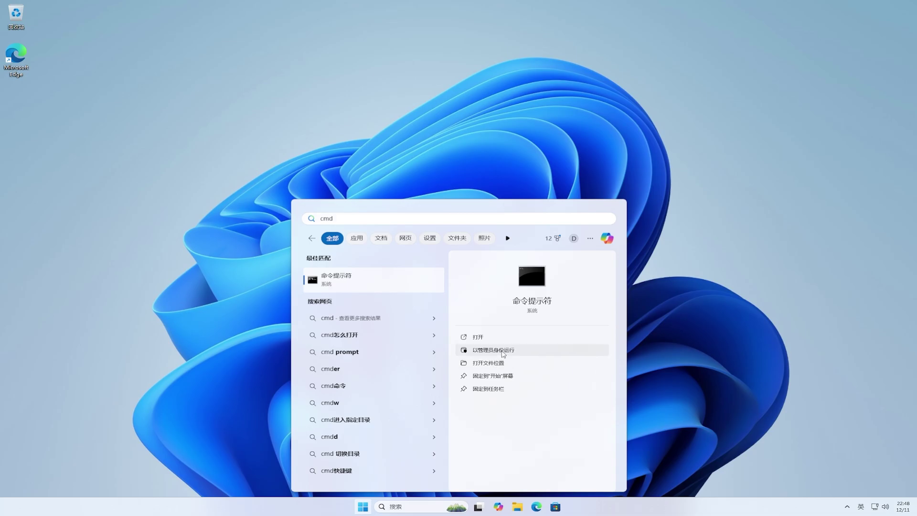
click(502, 352)
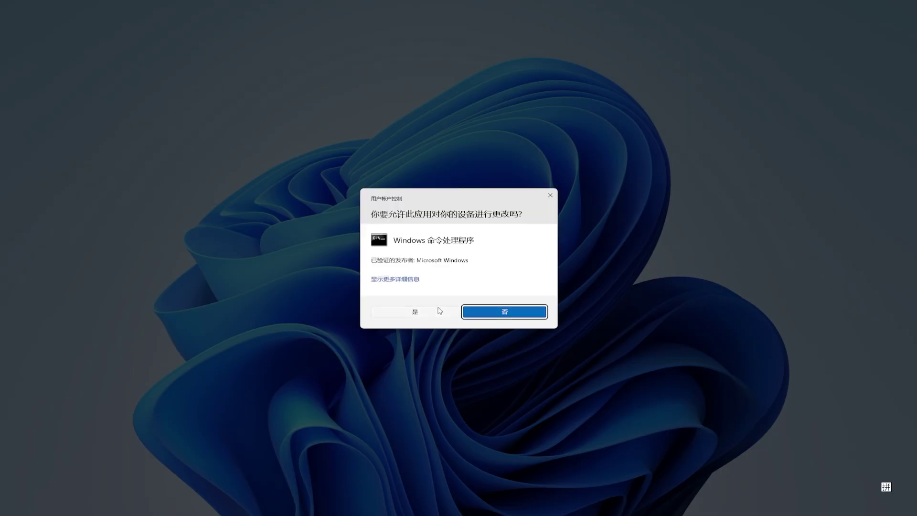
click(438, 309)
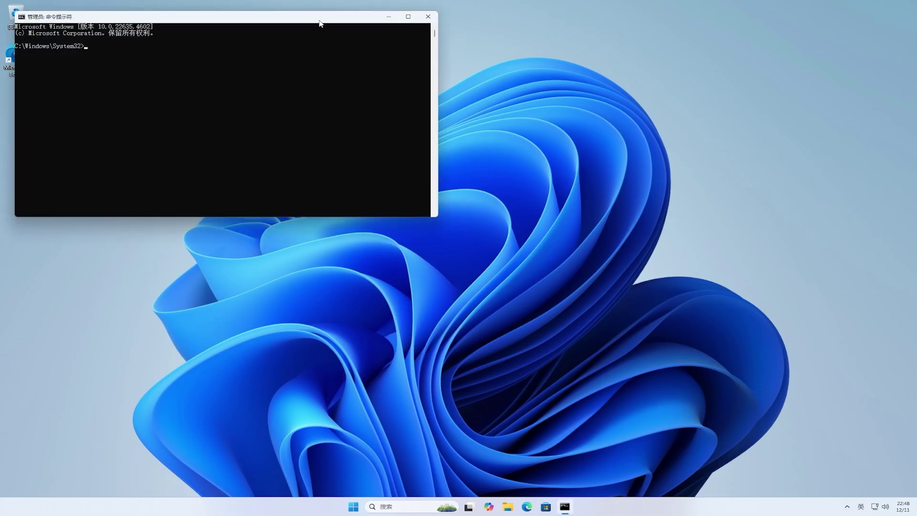
drag(320, 17, 524, 161)
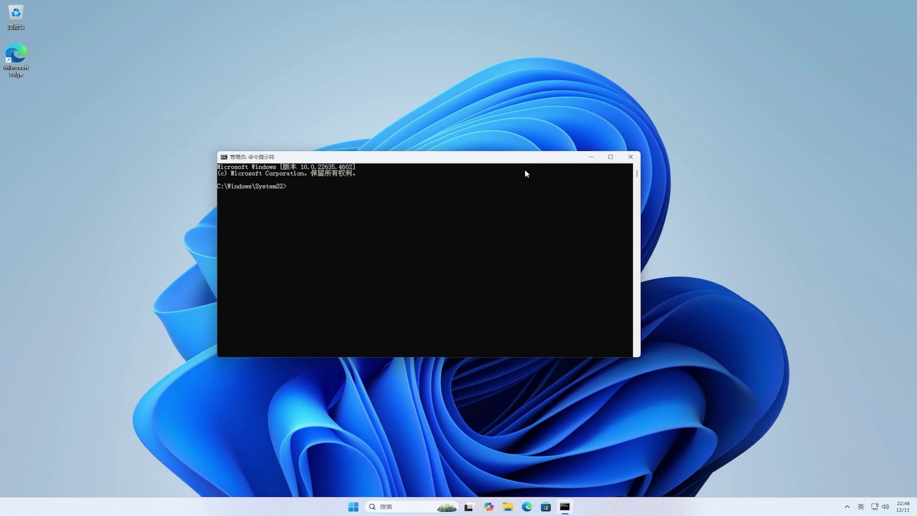
From the ViVeTool-v0.3.3 folder, run vivetool /enable /id:48504539, then close Command Prompt.
text(cd)
text(C:\Users\admin\Downloads\ViVeTool-v0.3.3)
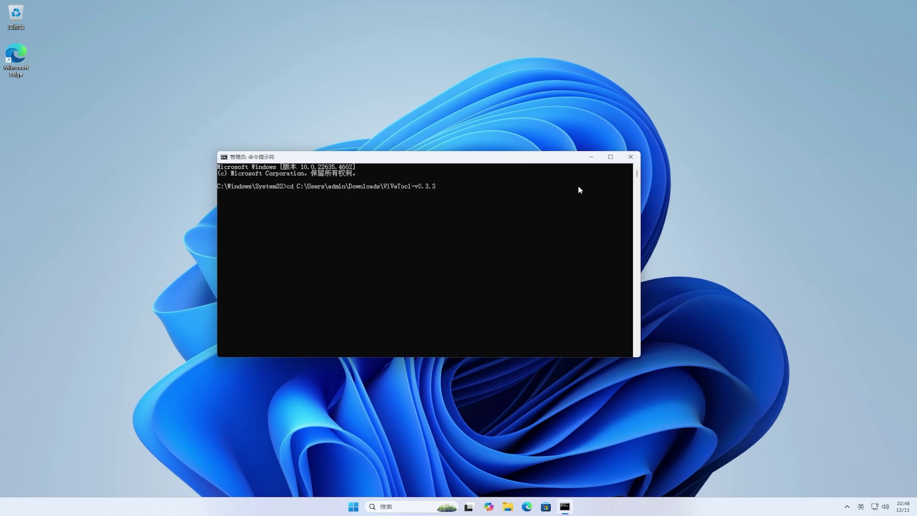
key(Return)
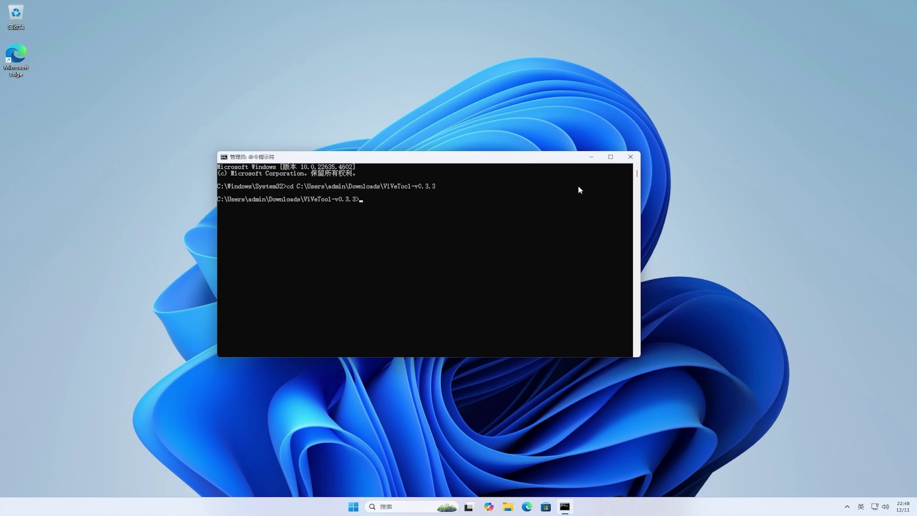
text(vivetool /enable /id:48504539)
key(Return)
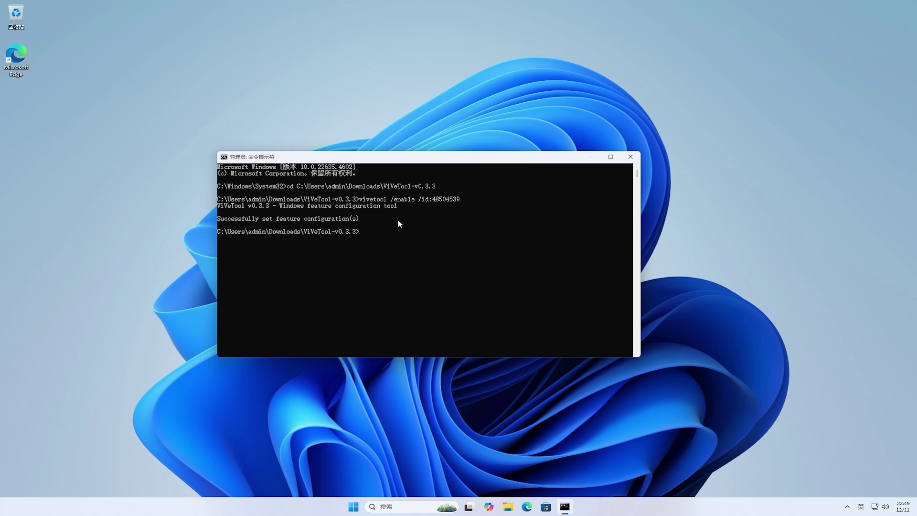
click(631, 157)
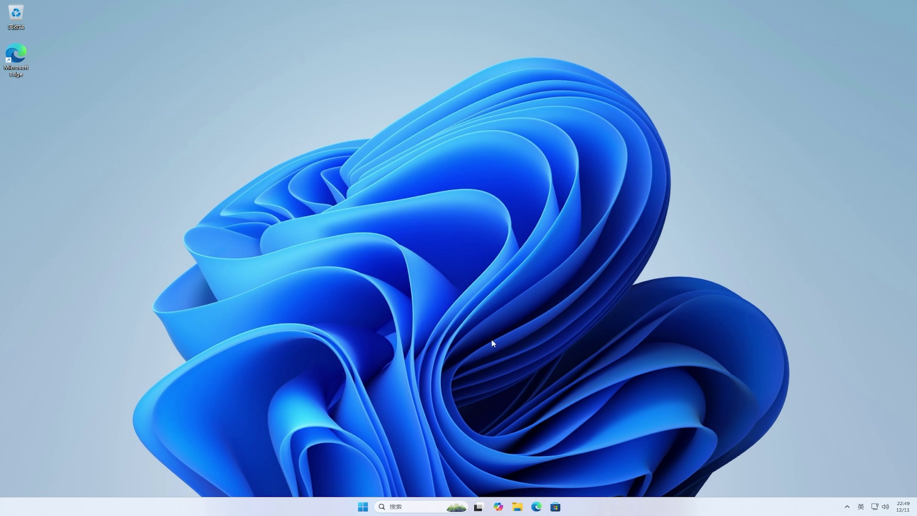
Restart the PC using the Start menu power button's 重启 option.
click(364, 508)
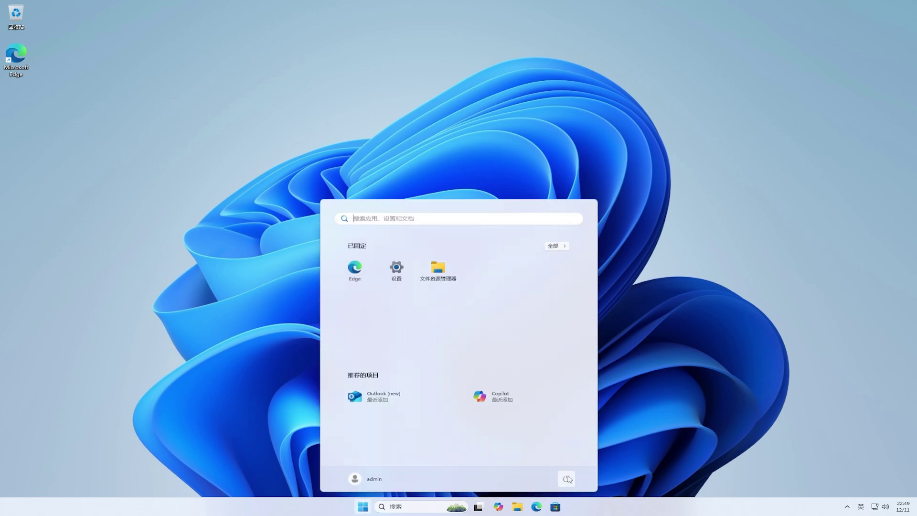
click(567, 479)
click(575, 462)
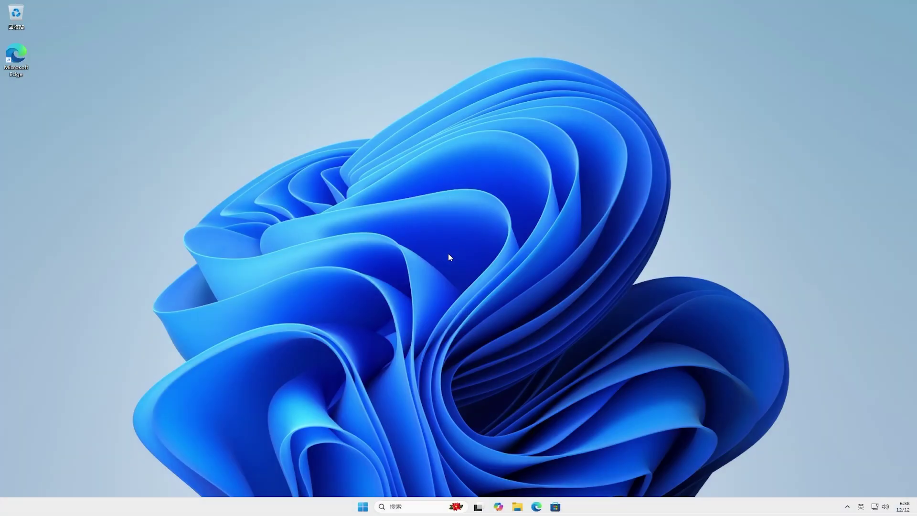
Open Settings maximized at 个性化 › 任务栏 and expand the Emoji and more icon dropdown.
click(363, 505)
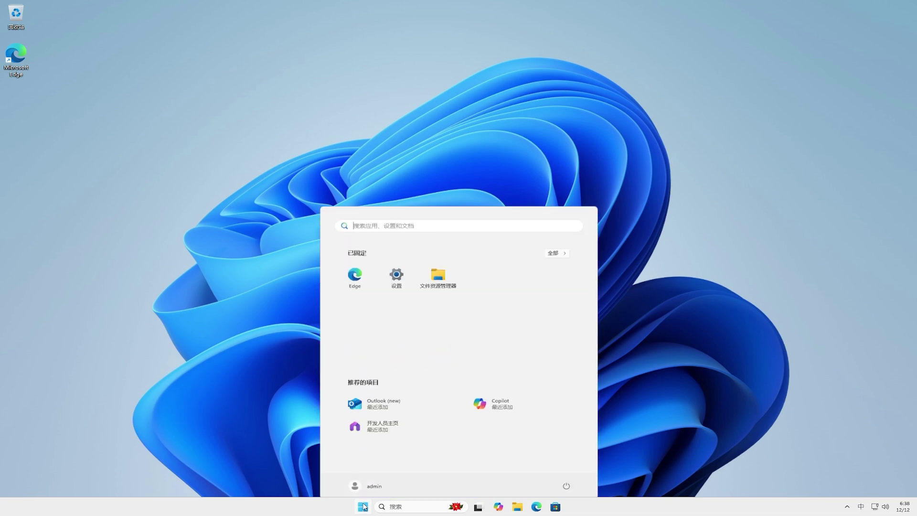
click(396, 271)
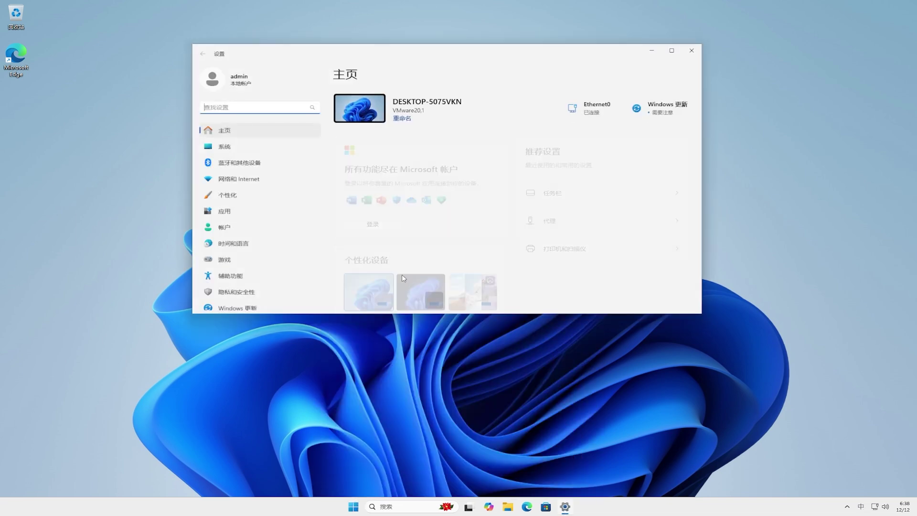
click(240, 196)
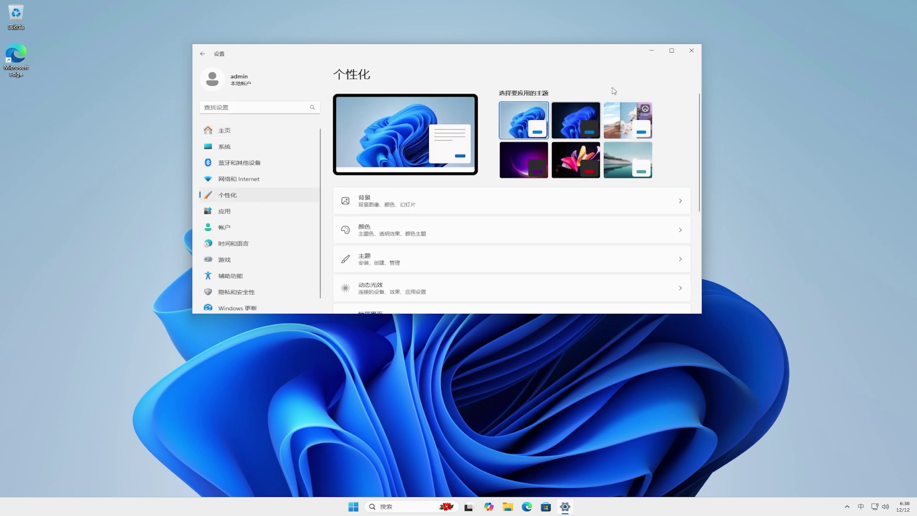
click(671, 50)
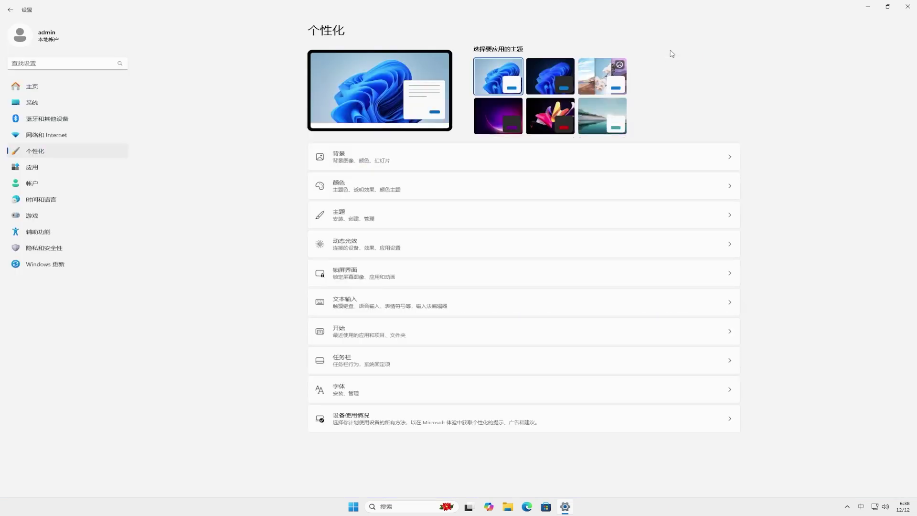
click(430, 363)
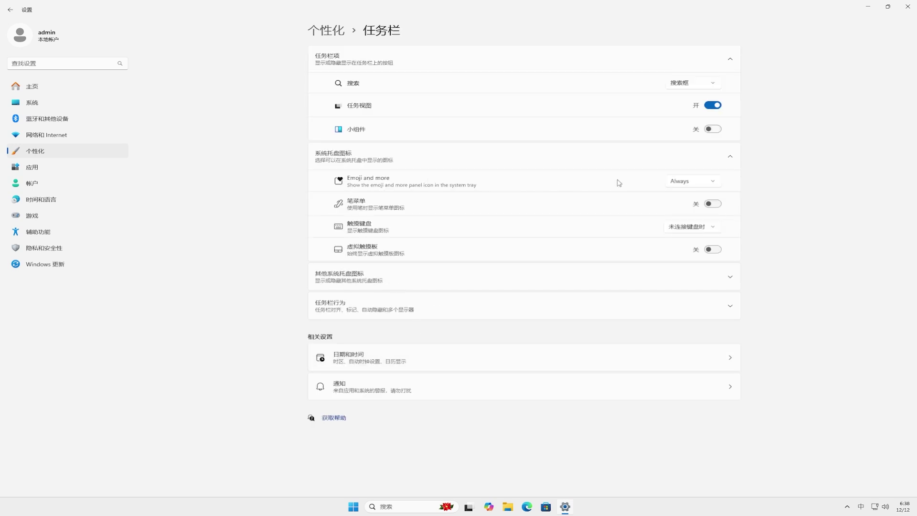
click(715, 182)
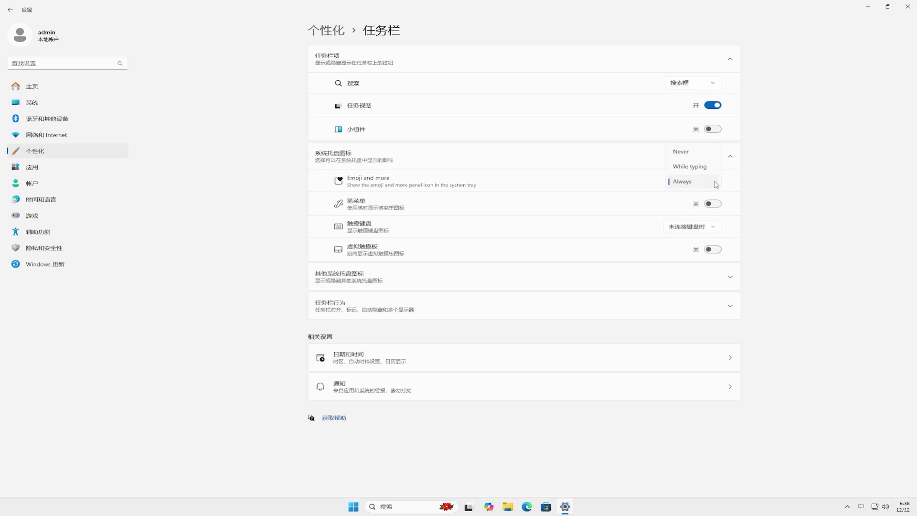